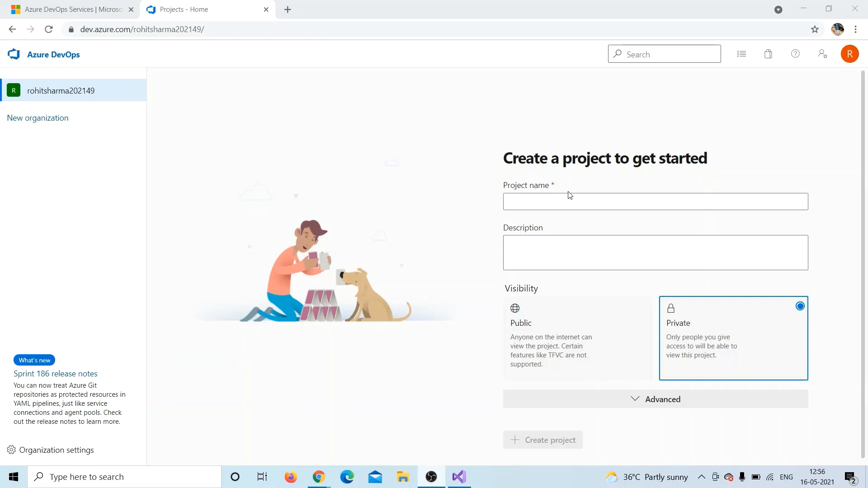
Step: Create a private Azure DevOps project named FirstProjGit with Git version control and the Basic work item process
{"action": "left_click", "coordinate": [568, 196]}
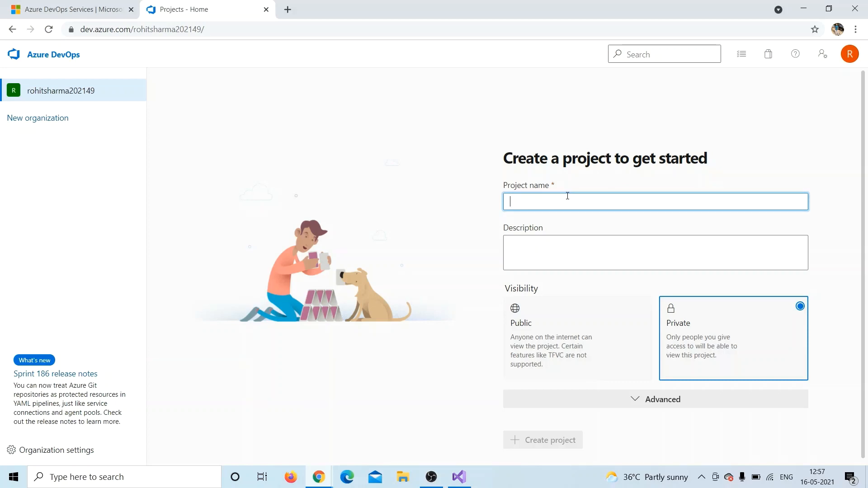
{"action": "type", "text": "FirstP"}
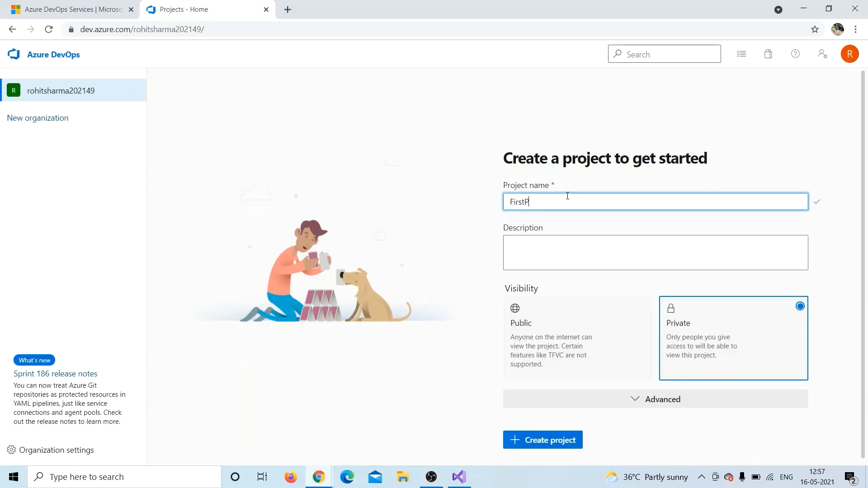
{"action": "type", "text": "rojGit"}
{"action": "left_click", "coordinate": [677, 399]}
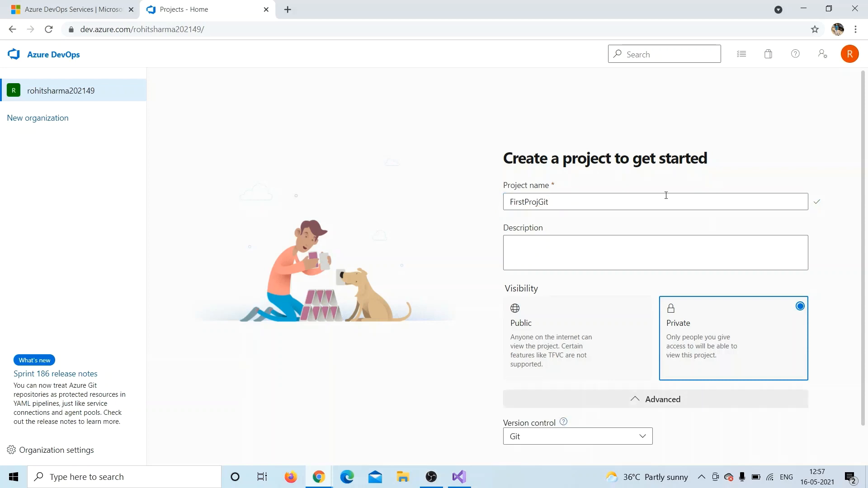
{"action": "scroll", "coordinate": [519, 370], "scroll_direction": "down", "scroll_amount": 1}
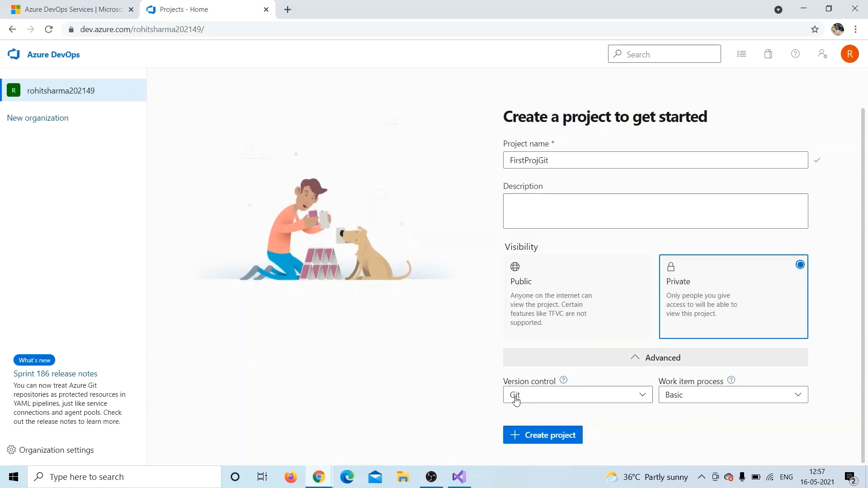
{"action": "left_click", "coordinate": [556, 435]}
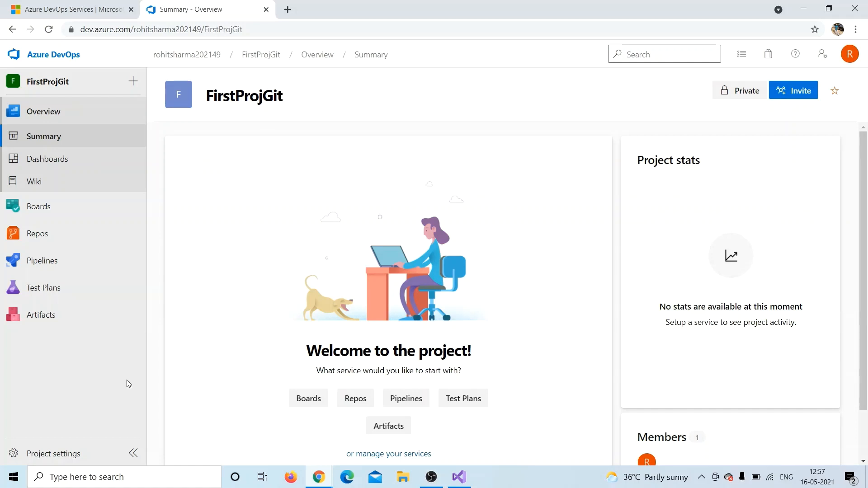
Step: Switch to Visual Studio 2019 and start a new project from the C# ASP.NET Core Web App (Model-View-Controller) template
{"action": "left_click", "coordinate": [459, 477]}
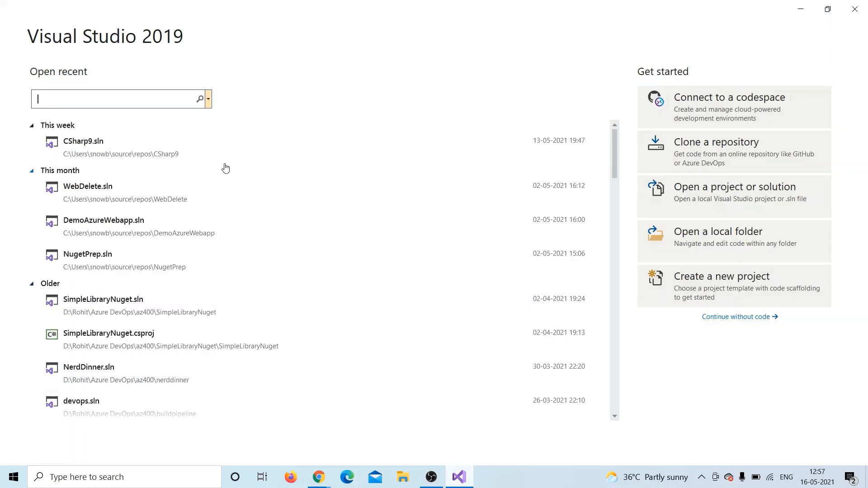
{"action": "left_click", "coordinate": [699, 283]}
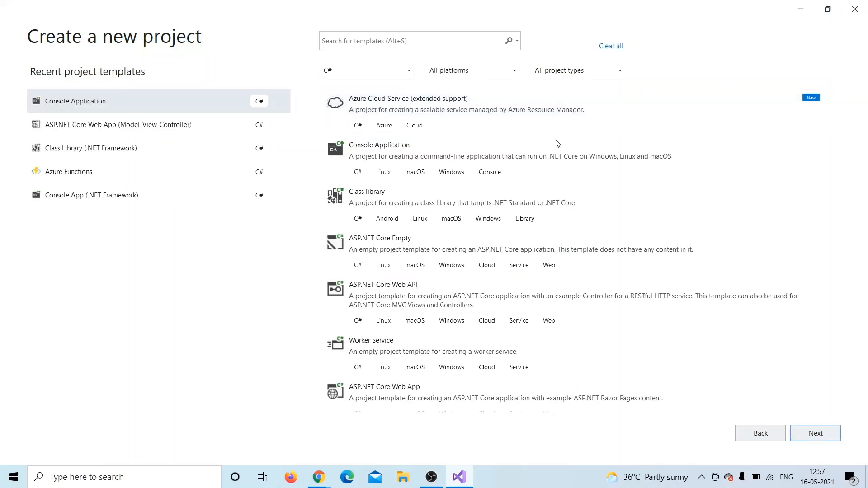
{"action": "left_click", "coordinate": [202, 128]}
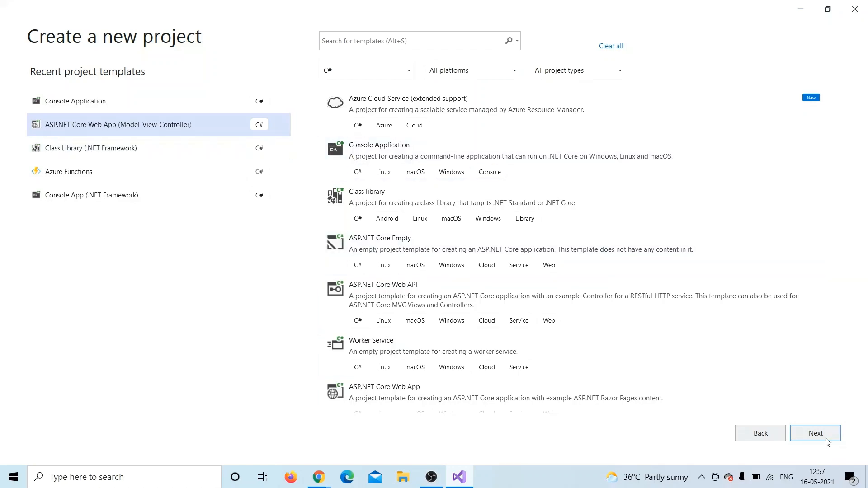
{"action": "left_click", "coordinate": [812, 434]}
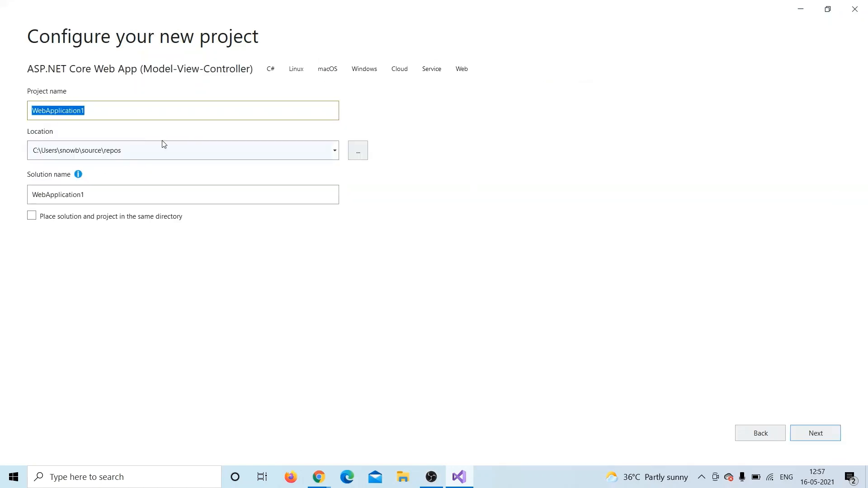
Step: Name the project FirstWebProjGit, target .NET Core 3.1 (Long-term support), and create it
{"action": "type", "text": "FirstWe"}
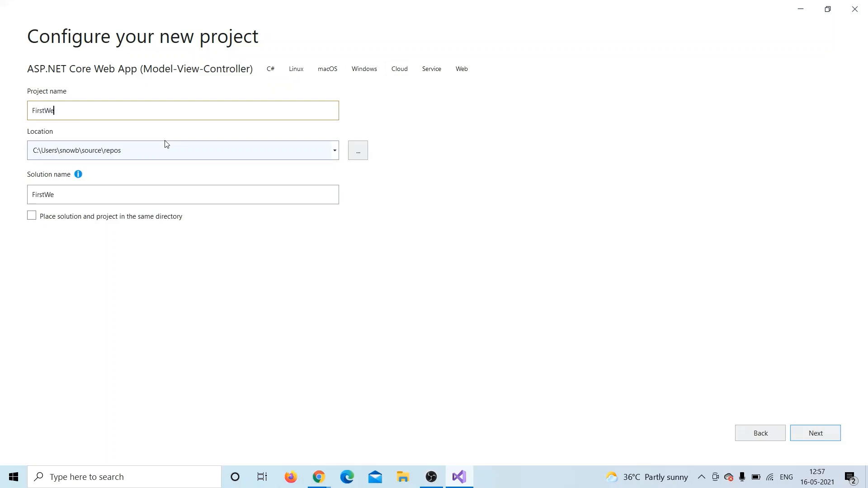
{"action": "type", "text": "bProjGit"}
{"action": "left_click", "coordinate": [796, 431]}
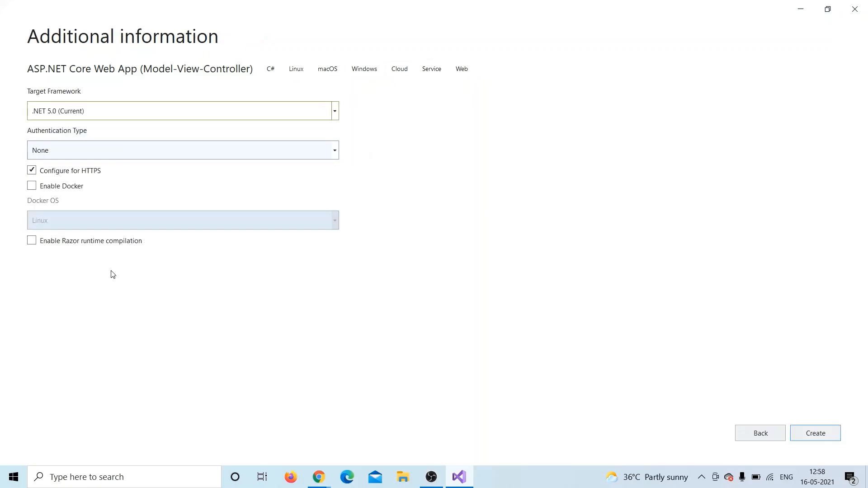
{"action": "left_click", "coordinate": [75, 112]}
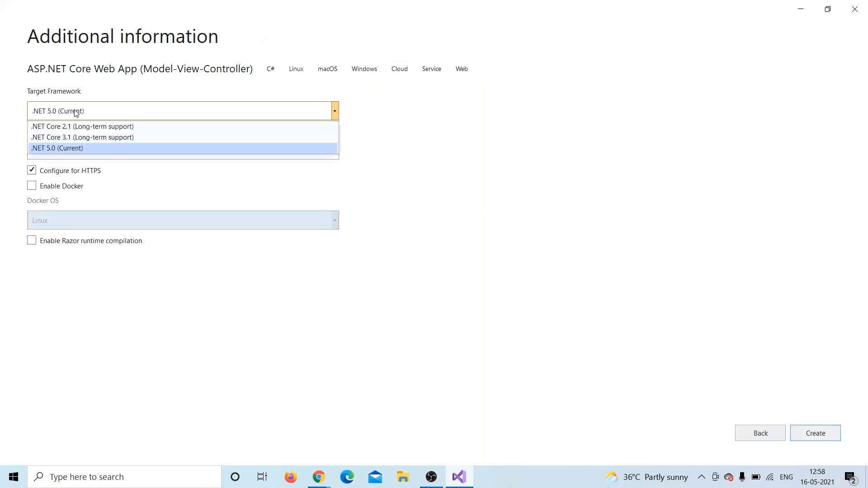
{"action": "left_click", "coordinate": [73, 138]}
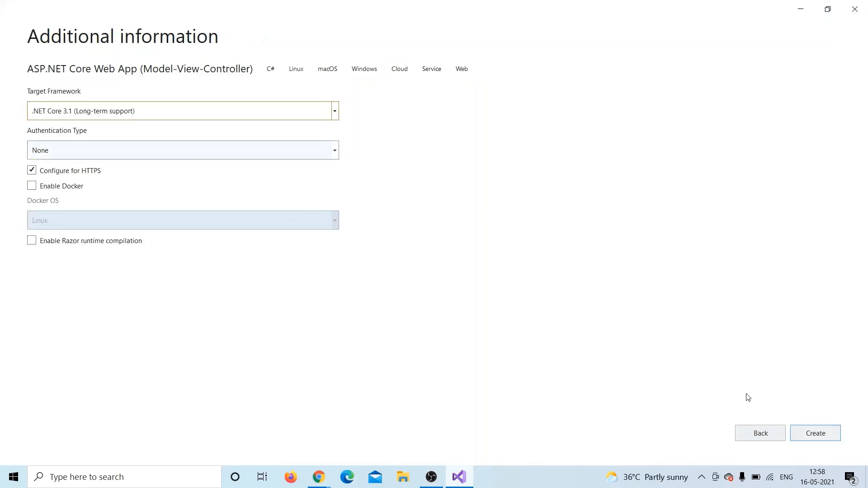
{"action": "left_click", "coordinate": [811, 431]}
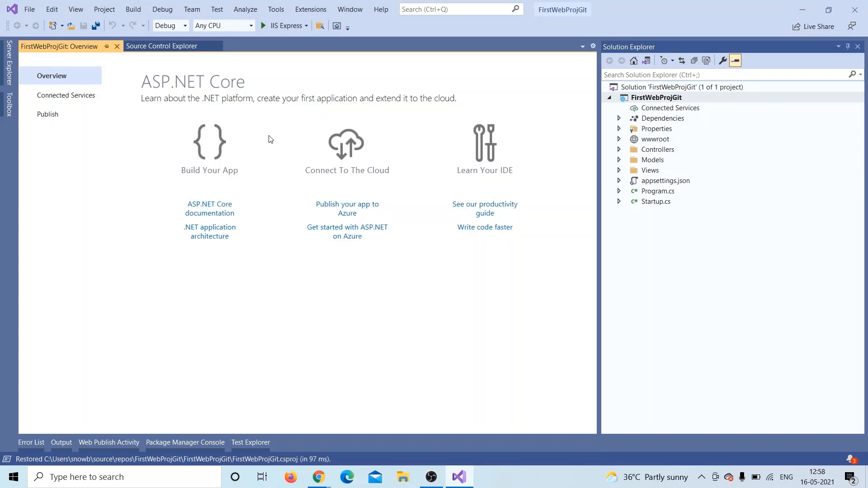
Step: Run the web app with IIS Express and check its Home and Privacy pages in the browser
{"action": "left_click", "coordinate": [270, 29]}
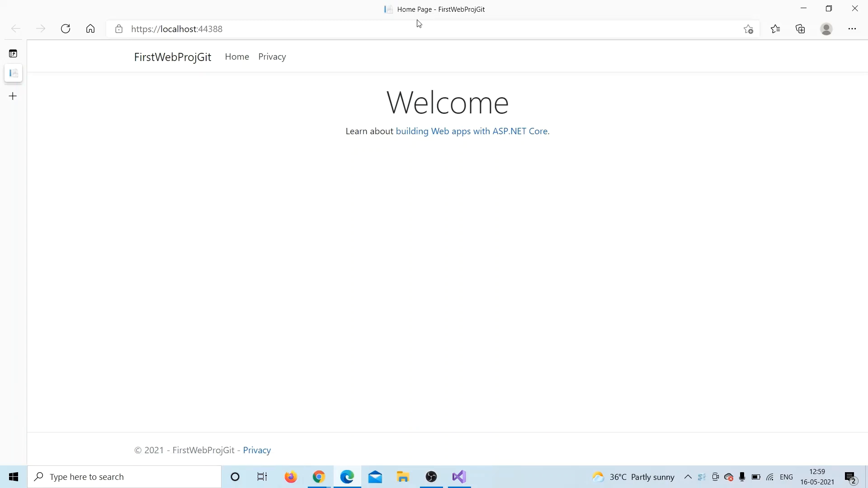
{"action": "left_click", "coordinate": [240, 67]}
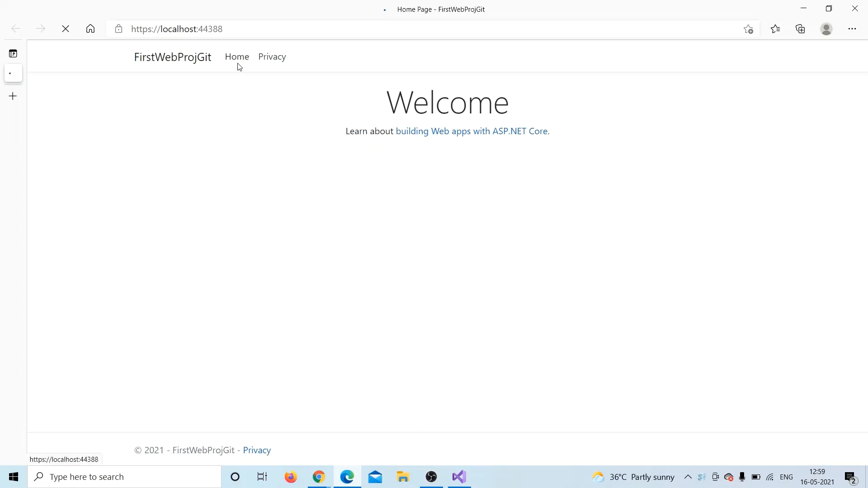
{"action": "left_click", "coordinate": [280, 60]}
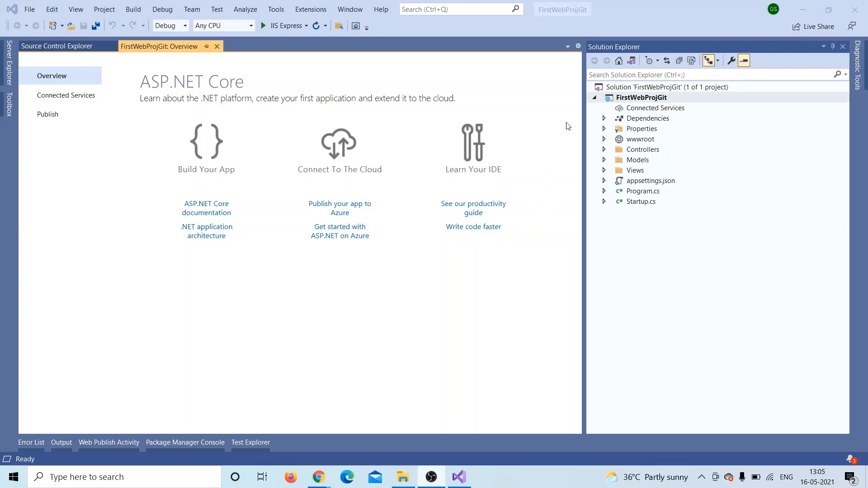
Step: Show the FirstWebProjGit solution's folder in File Explorer and open a command prompt at that location
{"action": "left_click", "coordinate": [620, 90]}
{"action": "right_click", "coordinate": [620, 90]}
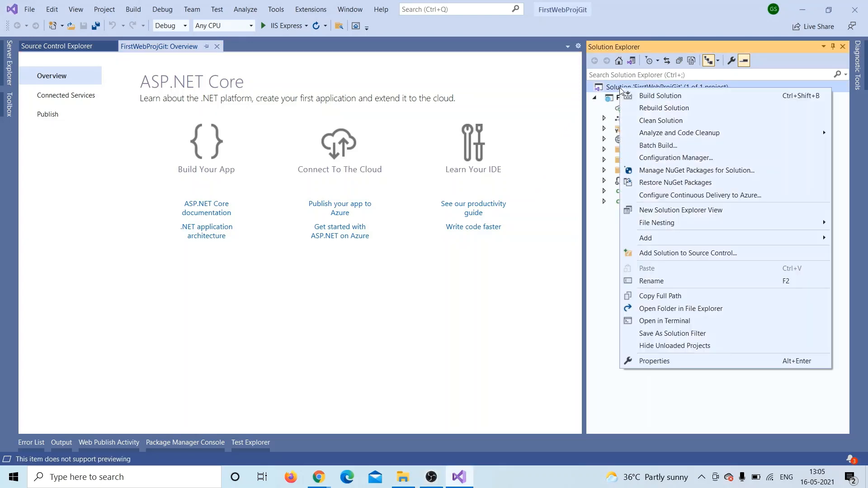
{"action": "left_click", "coordinate": [658, 311]}
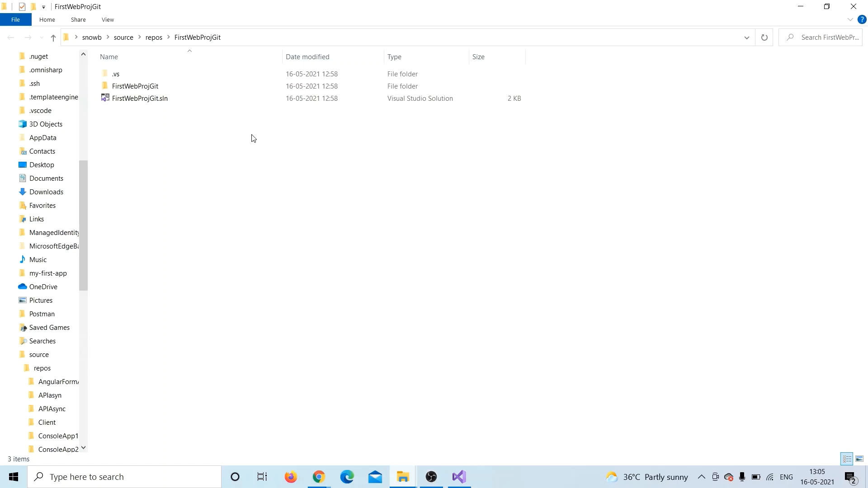
{"action": "left_click", "coordinate": [255, 35]}
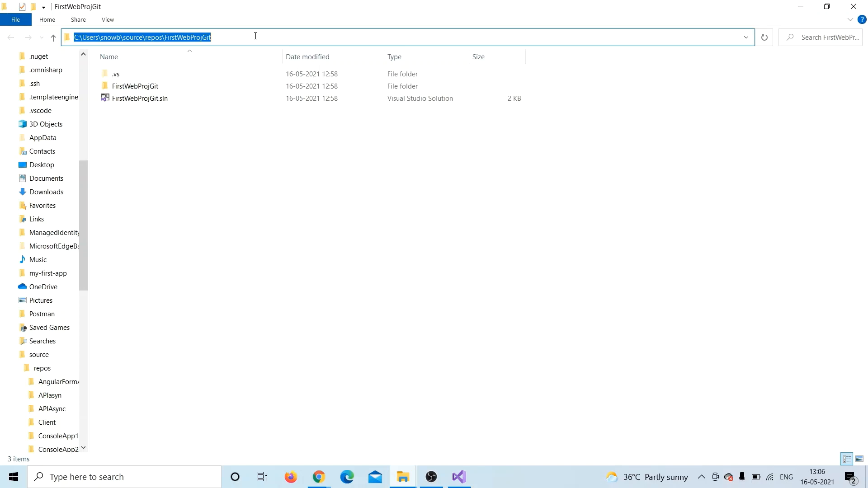
{"action": "type", "text": "cmd"}
{"action": "key", "text": "Return"}
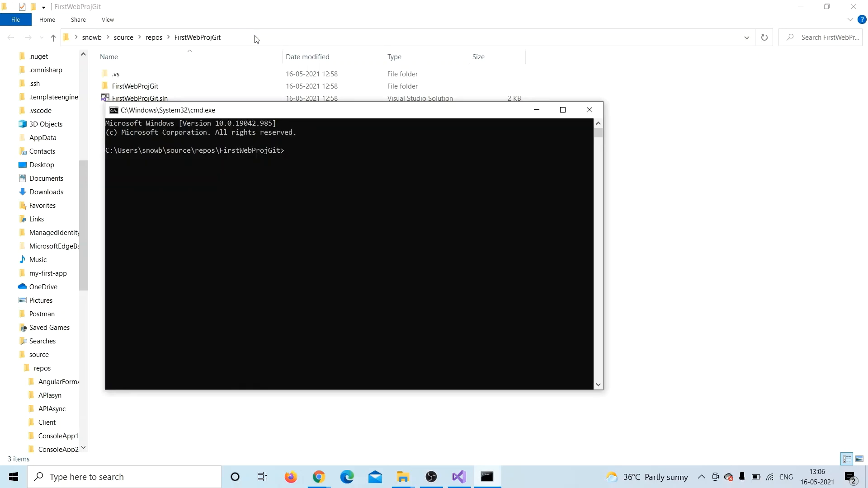
Step: Initialize a Git repository in the solution folder with git init and stage all files with git add
{"action": "type", "text": "git init"}
{"action": "key", "text": "Return"}
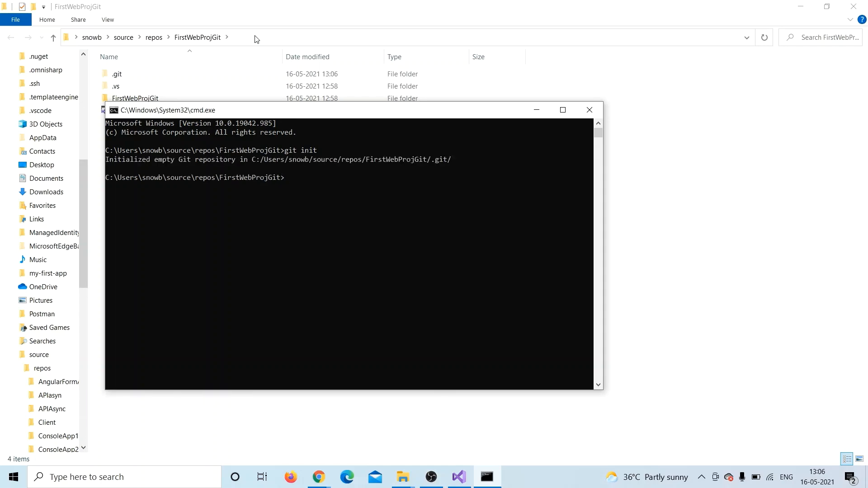
{"action": "type", "text": "git add ."}
{"action": "key", "text": "Return"}
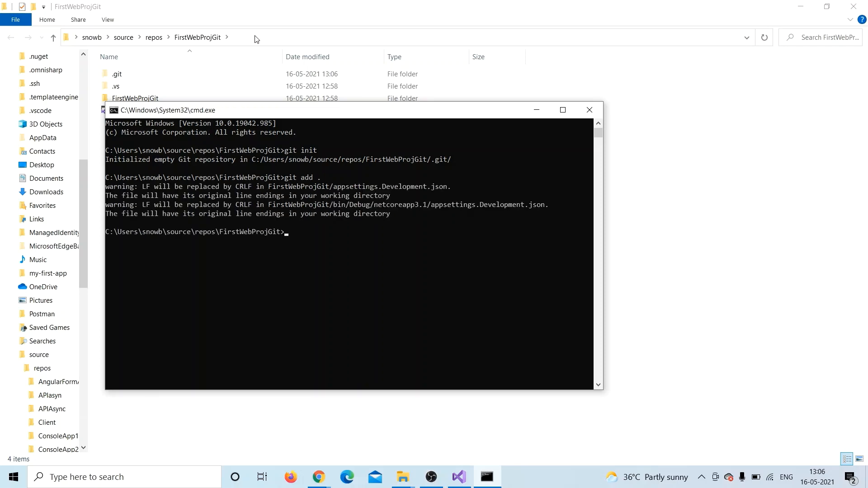
Step: Commit all staged files with the message "First Commit" using git commit -am
{"action": "type", "text": "git commit -am"}
{"action": "type", "text": "\"First Commit\""}
{"action": "key", "text": "Return"}
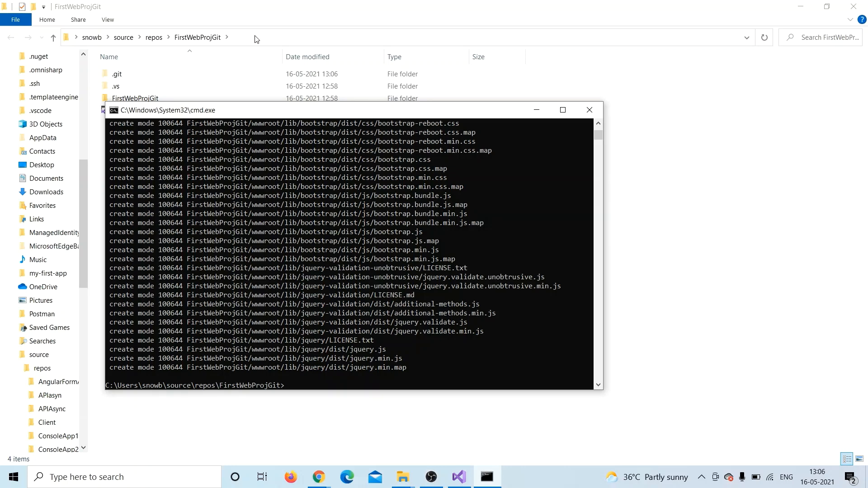
Step: Switch to Azure DevOps in Chrome, open the FirstProjGit repository files, and copy the HTTPS commands for pushing an existing repository
{"action": "left_click", "coordinate": [319, 477]}
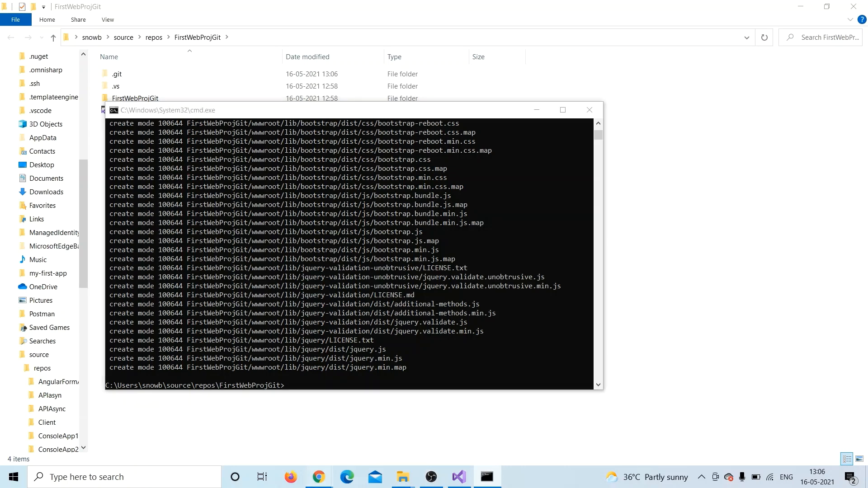
{"action": "left_click", "coordinate": [256, 425]}
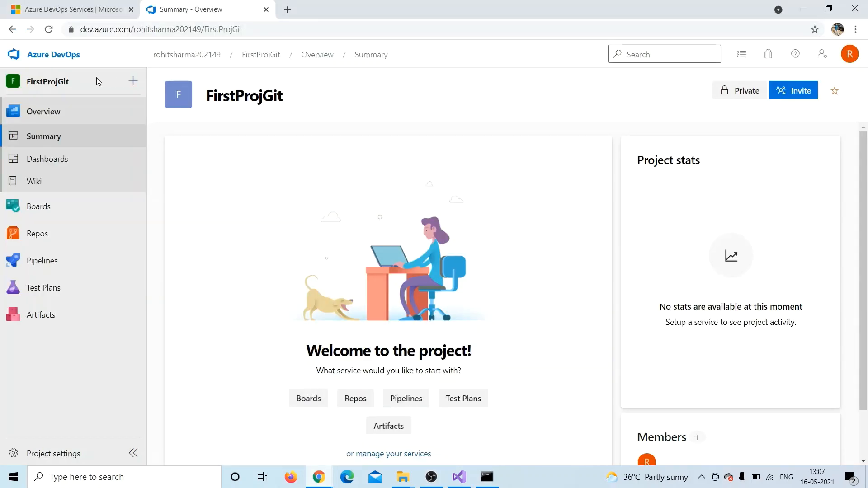
{"action": "left_click", "coordinate": [53, 242]}
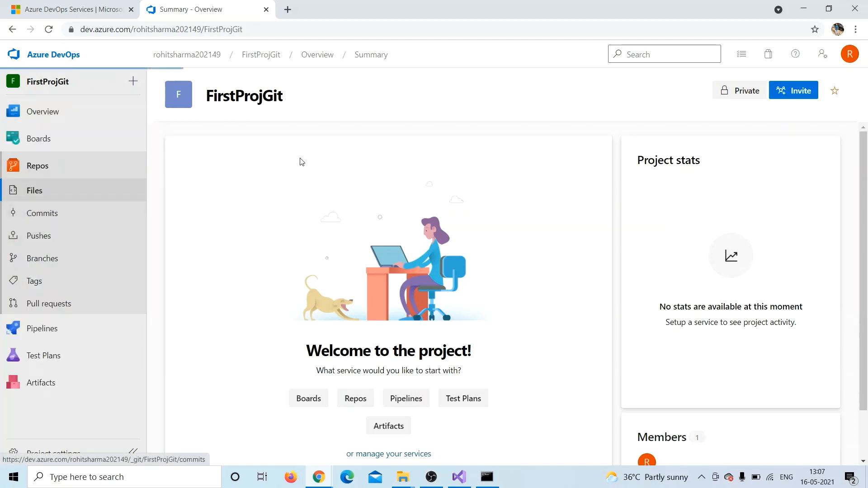
{"action": "scroll", "coordinate": [301, 162], "scroll_direction": "down", "scroll_amount": 1}
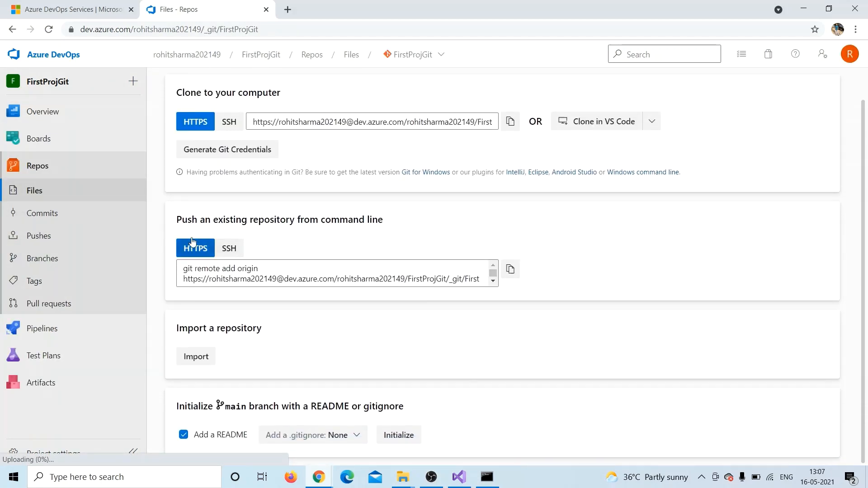
{"action": "scroll", "coordinate": [276, 138], "scroll_direction": "up", "scroll_amount": 1}
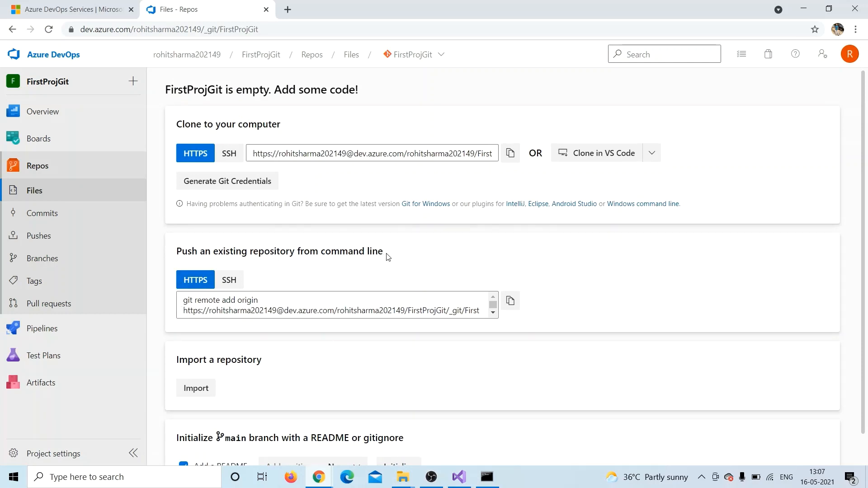
{"action": "scroll", "coordinate": [388, 257], "scroll_direction": "down", "scroll_amount": 1}
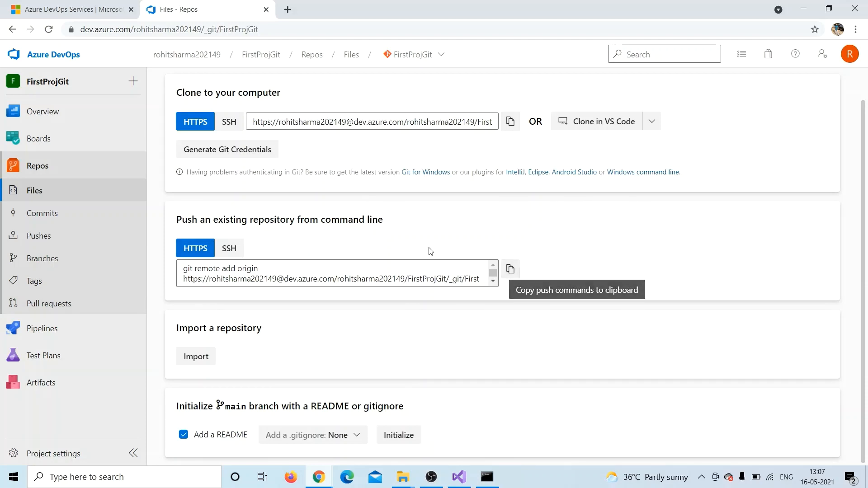
Step: Run the copied commands in the command prompt to add the origin remote and push all branches, signing in with another account
{"action": "left_click", "coordinate": [486, 475]}
{"action": "right_click", "coordinate": [480, 346]}
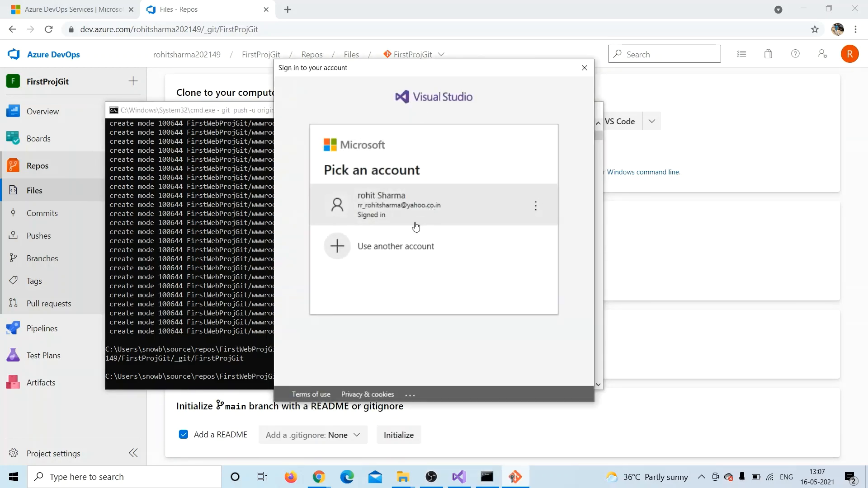
{"action": "left_click", "coordinate": [406, 254]}
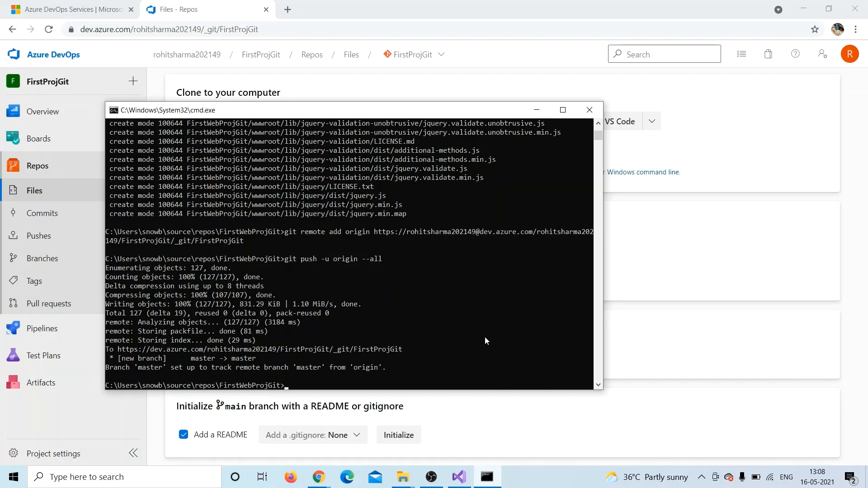
Step: Return to the browser and reload the FirstProjGit repository files page
{"action": "left_click", "coordinate": [367, 3]}
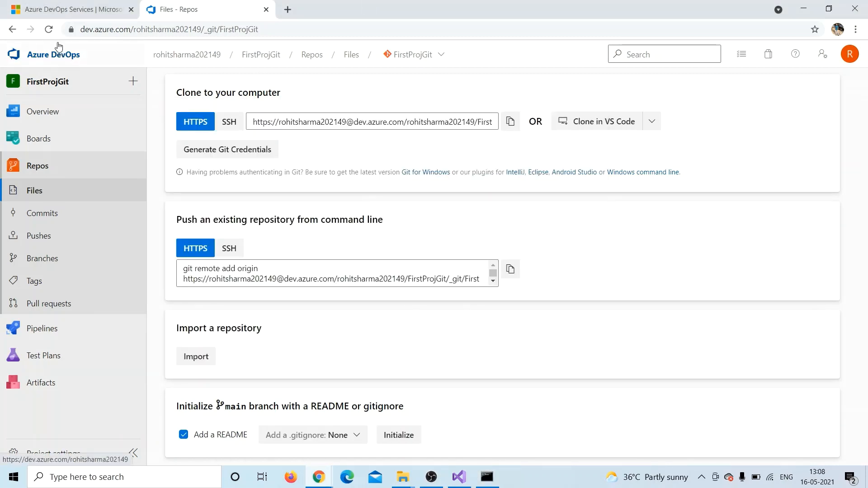
{"action": "left_click", "coordinate": [50, 30]}
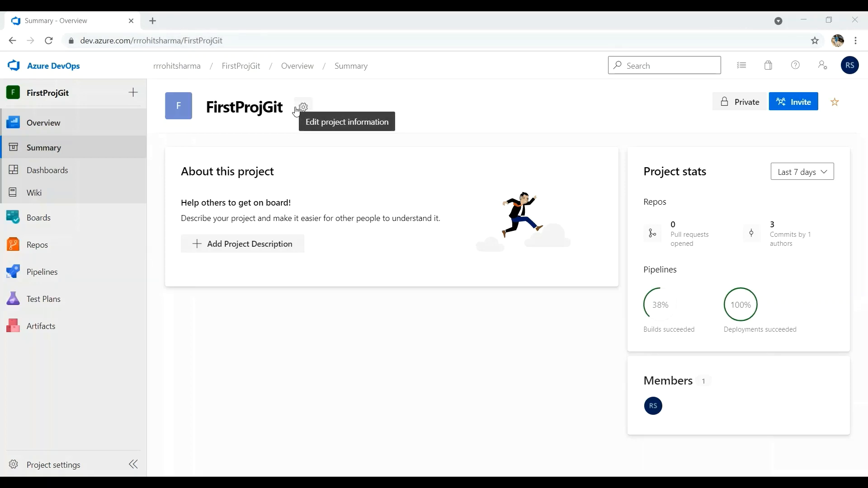
Step: Create a classic-editor build pipeline from the Azure Repos Git repository FirstProjGit, branch master, using the ASP.NET Core (.NET Framework) template
{"action": "left_click", "coordinate": [60, 273]}
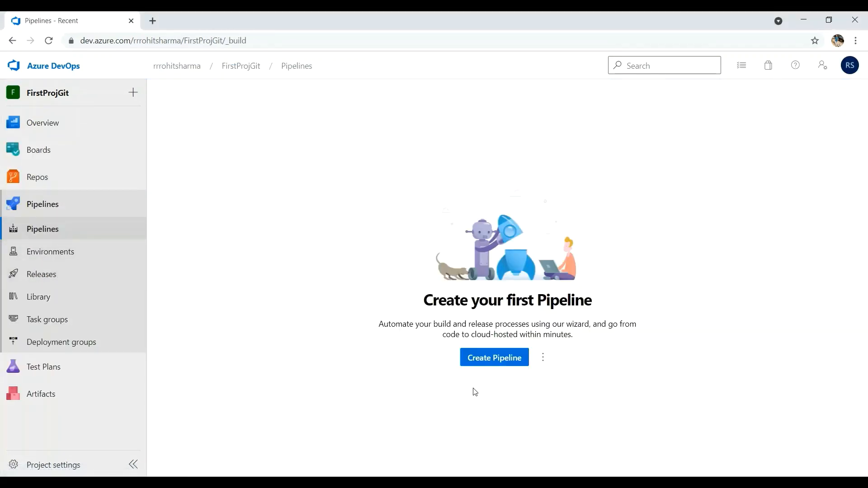
{"action": "left_click", "coordinate": [493, 358]}
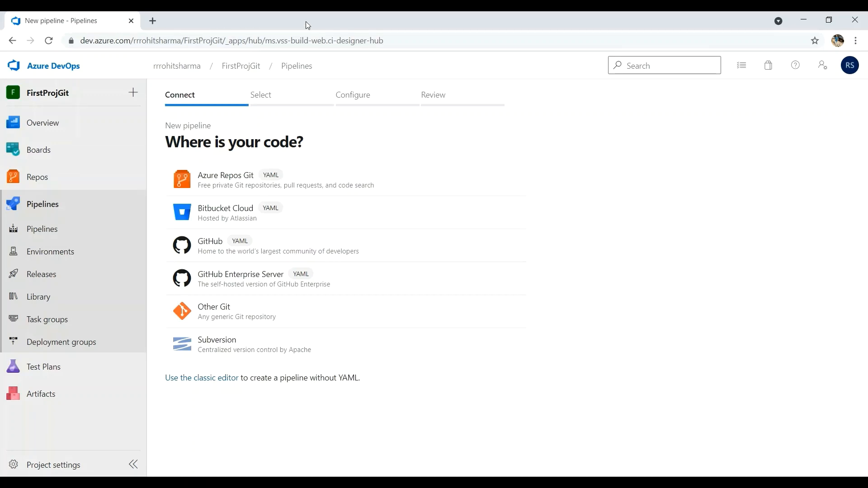
{"action": "left_click", "coordinate": [207, 381]}
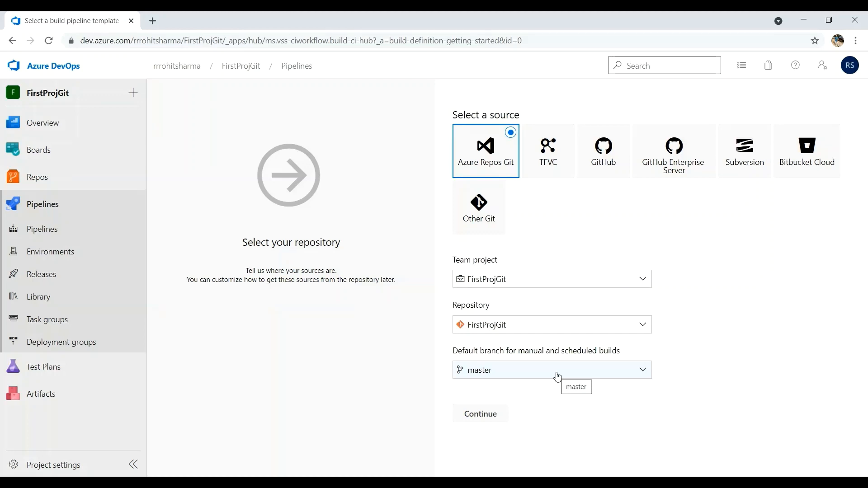
{"action": "left_click", "coordinate": [495, 415]}
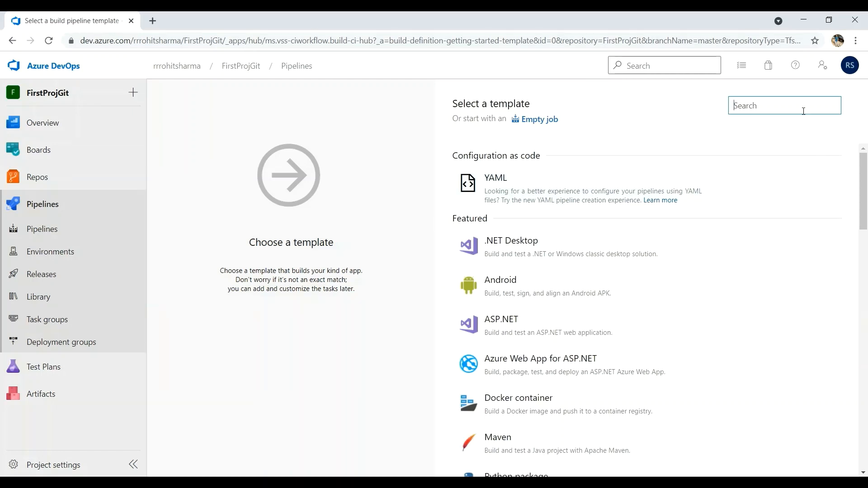
{"action": "type", "text": ".net"}
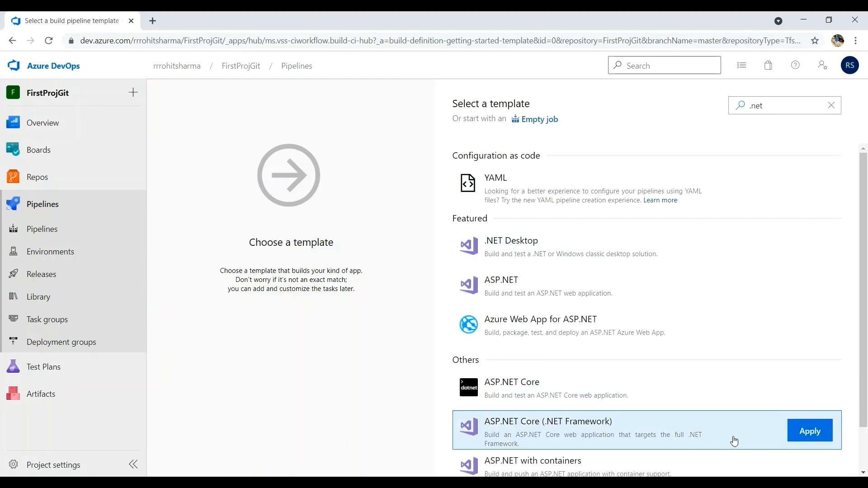
{"action": "left_click", "coordinate": [810, 437]}
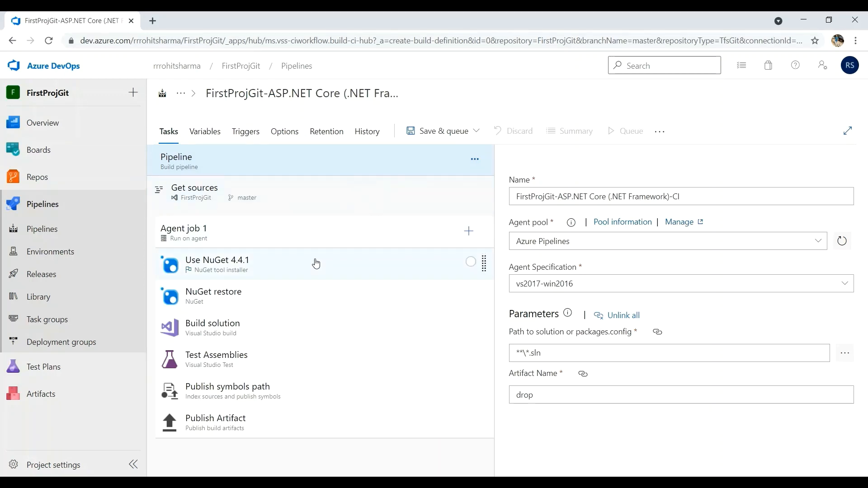
Step: Review the settings of the Use NuGet, NuGet restore and Build solution tasks, including the available Visual Studio versions, and choose Latest
{"action": "left_click", "coordinate": [314, 274]}
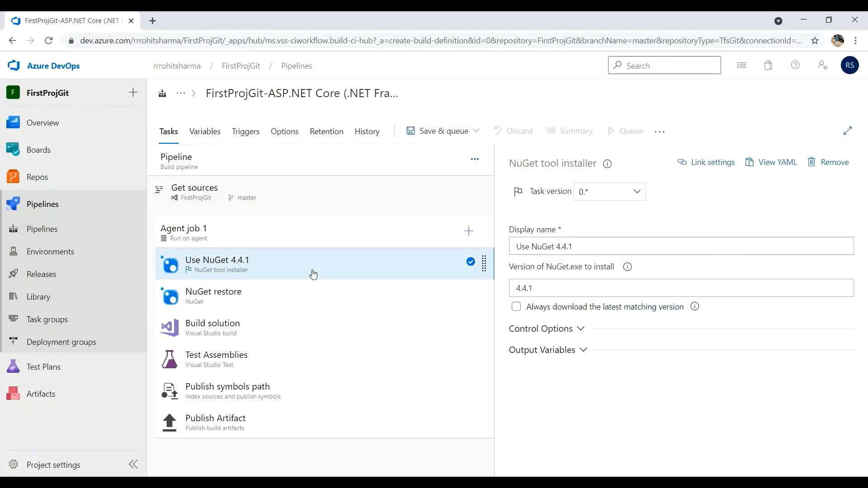
{"action": "double_click", "coordinate": [555, 286]}
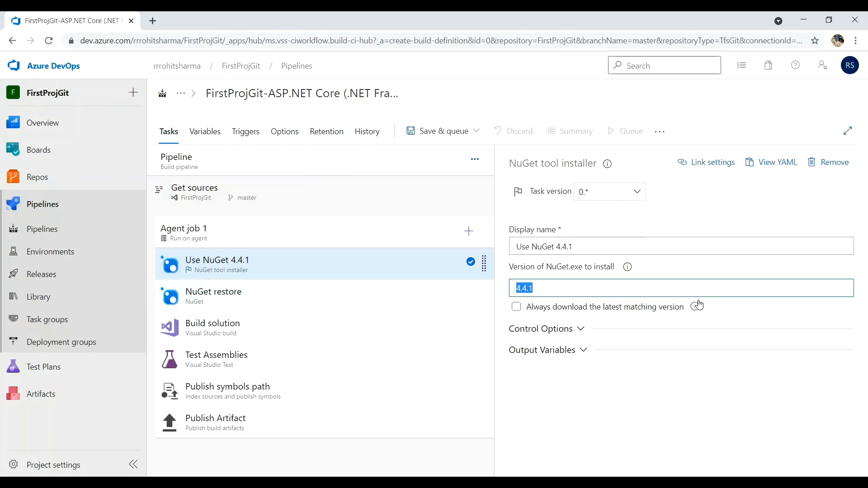
{"action": "left_click", "coordinate": [221, 312]}
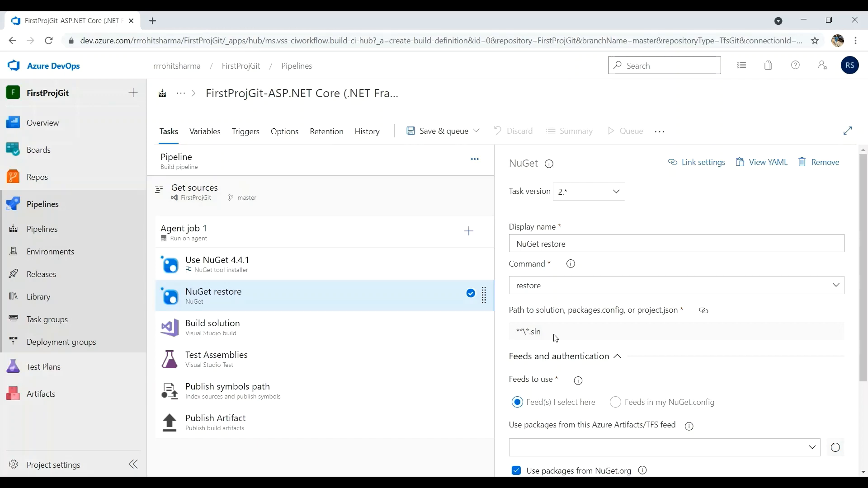
{"action": "left_click", "coordinate": [351, 343]}
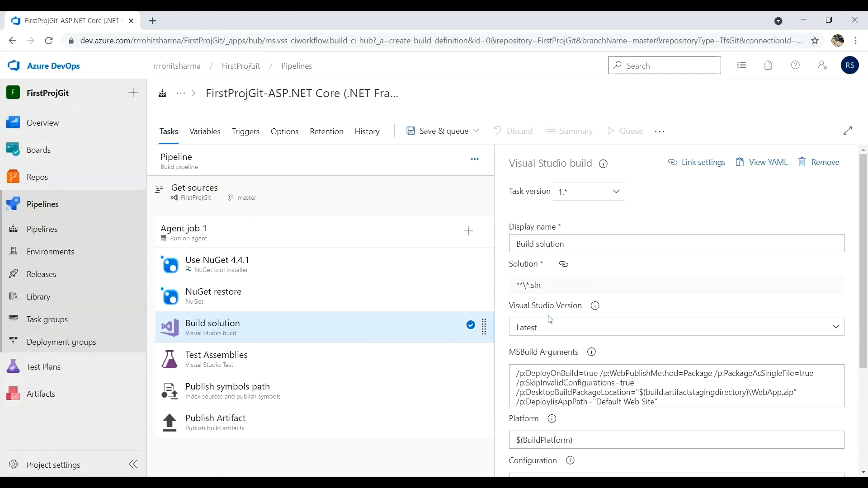
{"action": "left_click", "coordinate": [586, 334]}
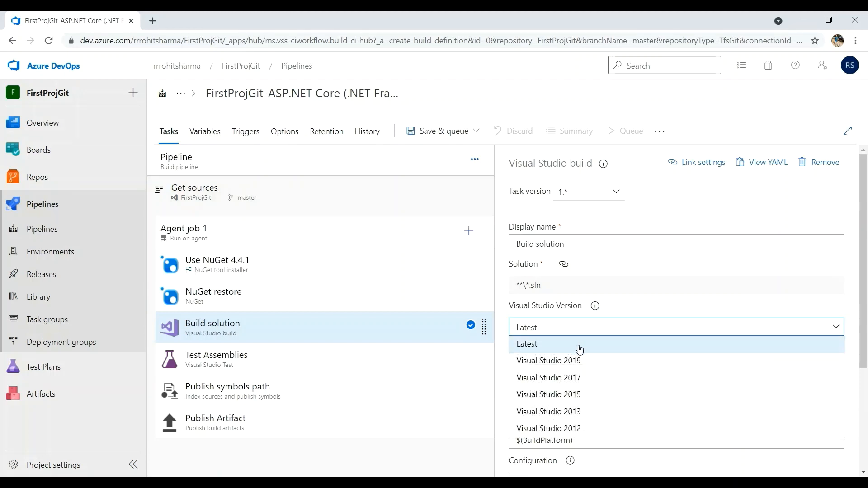
{"action": "left_click", "coordinate": [580, 348]}
Step: Remove the Test Assemblies task from Agent job 1
{"action": "left_click", "coordinate": [222, 361]}
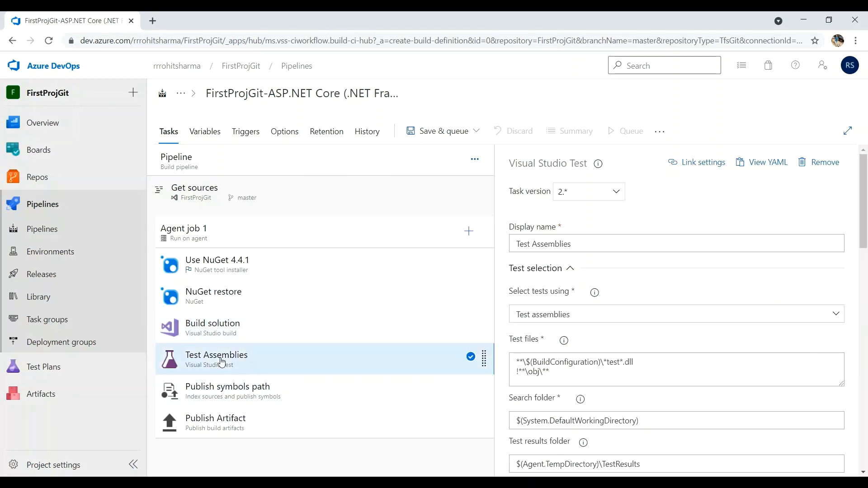
{"action": "right_click", "coordinate": [266, 362]}
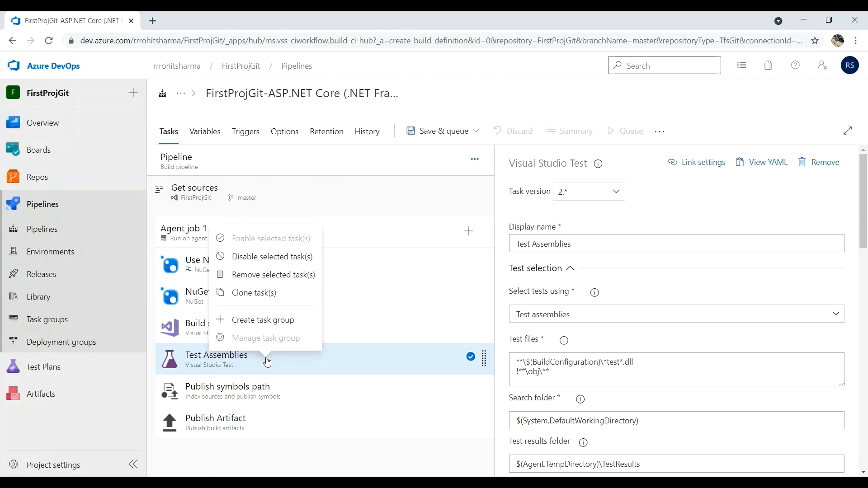
{"action": "left_click", "coordinate": [272, 276]}
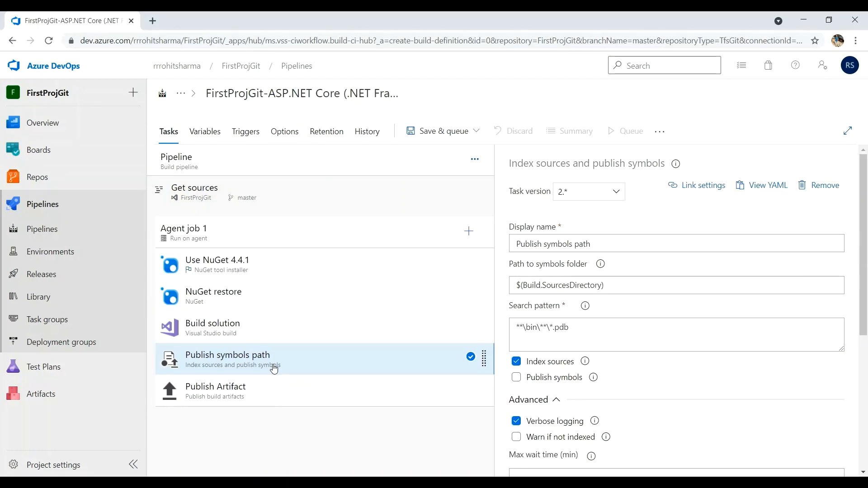
Step: Review the Publish Artifact task's settings and the available artifact publish locations
{"action": "left_click", "coordinate": [273, 392]}
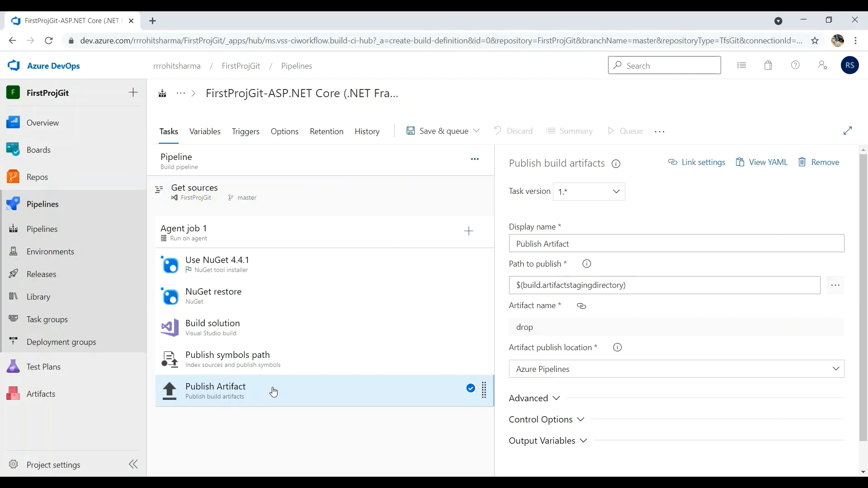
{"action": "left_click", "coordinate": [547, 370]}
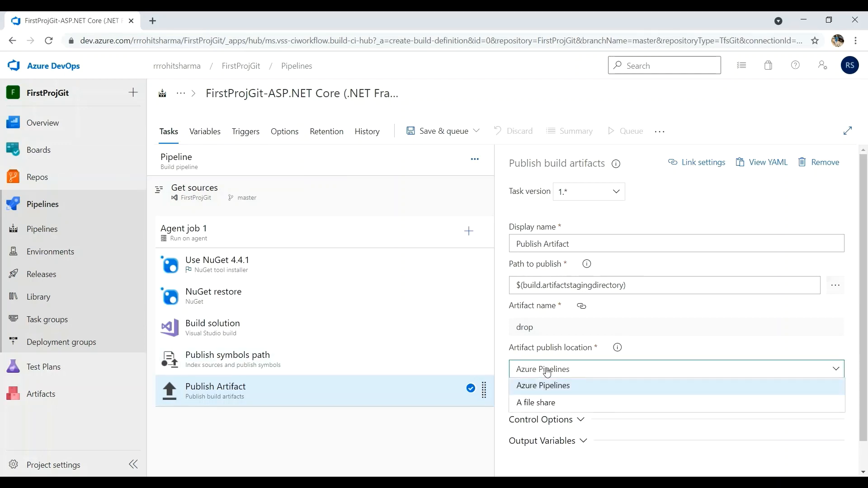
{"action": "left_click", "coordinate": [548, 370]}
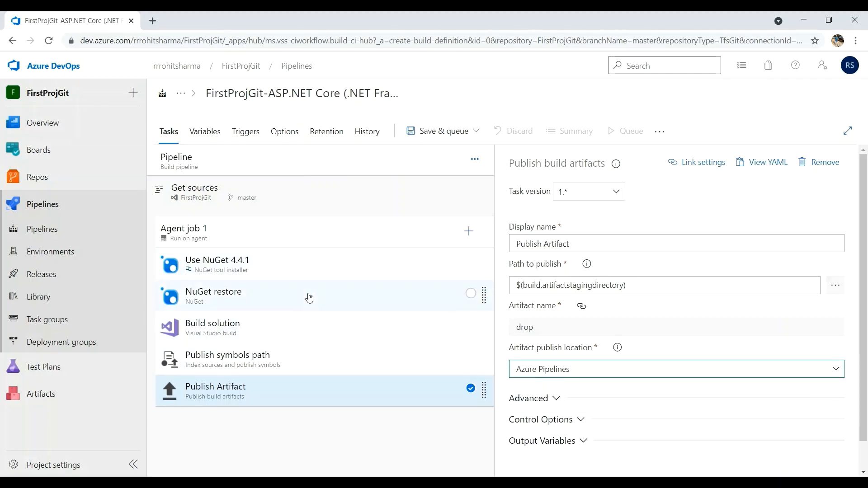
Step: Open the run settings for saving and queuing the pipeline
{"action": "left_click", "coordinate": [435, 133]}
{"action": "left_click", "coordinate": [433, 156]}
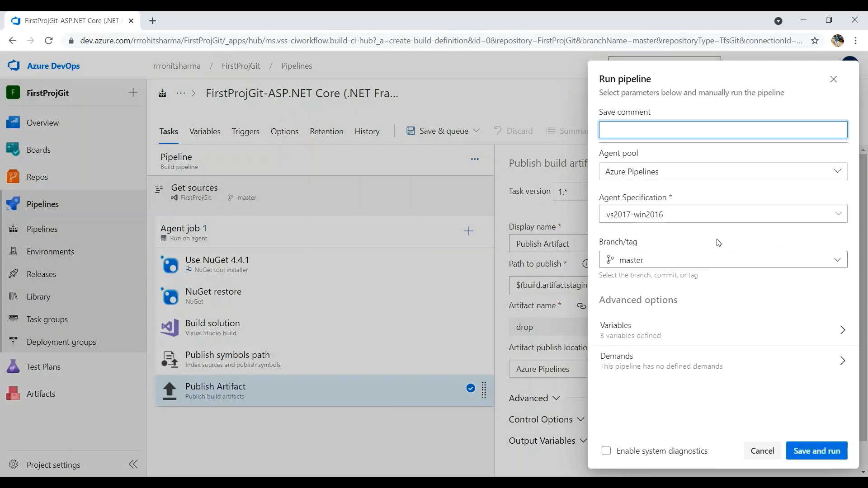
Step: Reselect the Azure Pipelines agent pool and check which agent specifications it offers
{"action": "left_click", "coordinate": [677, 177]}
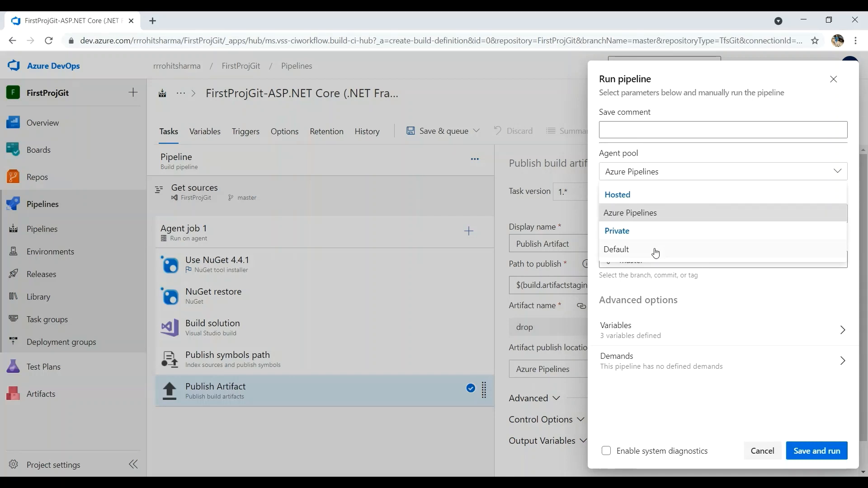
{"action": "left_click", "coordinate": [632, 221]}
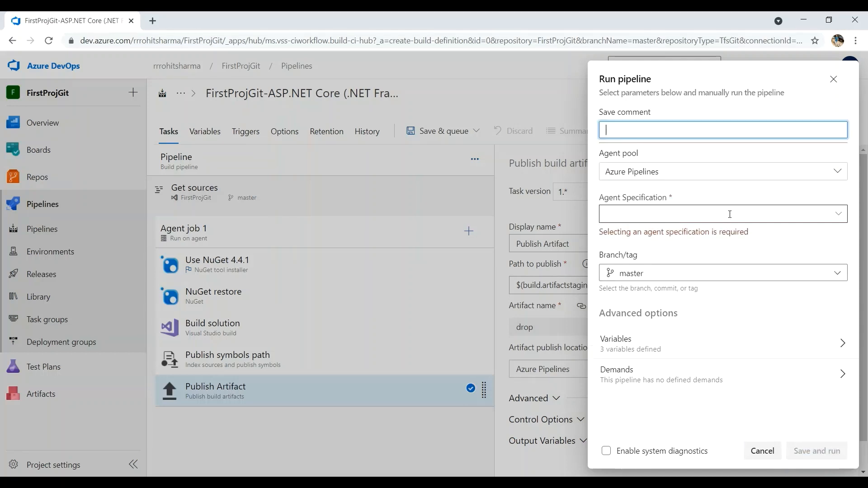
{"action": "left_click", "coordinate": [840, 215]}
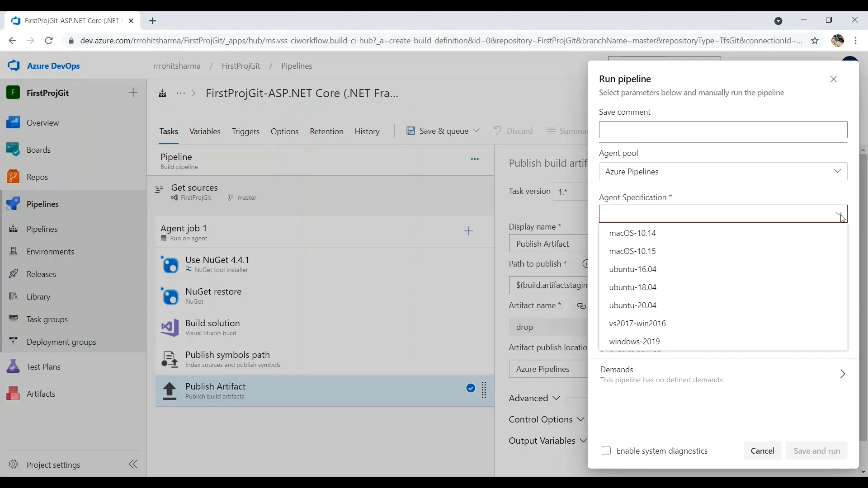
{"action": "left_click", "coordinate": [843, 218]}
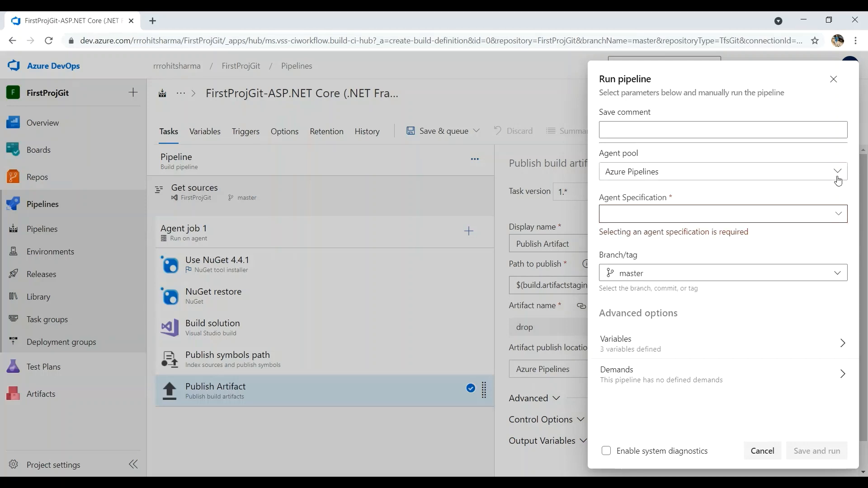
Step: Set the agent pool to Default, then save and run the pipeline on the master branch
{"action": "left_click", "coordinate": [838, 171]}
{"action": "left_click", "coordinate": [774, 249]}
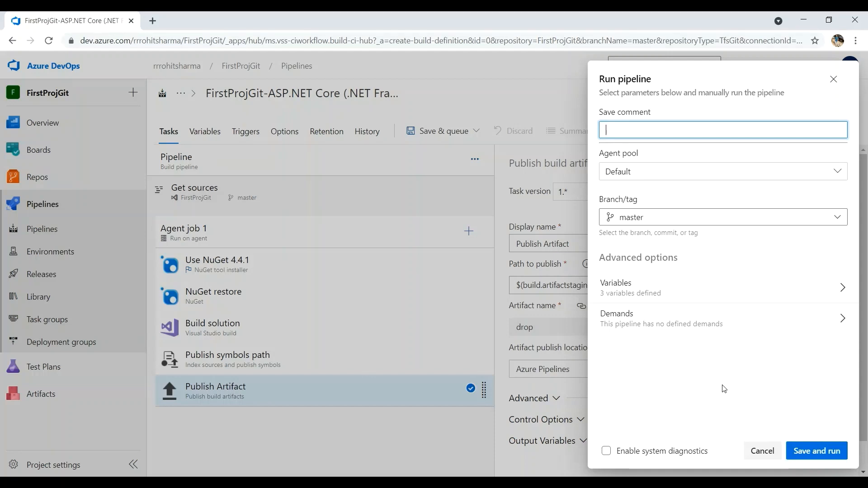
{"action": "left_click", "coordinate": [808, 454]}
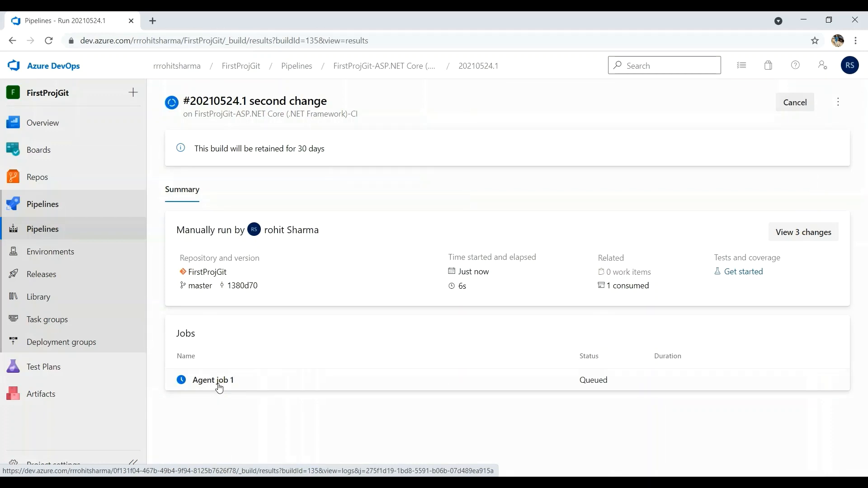
Step: Check the progress of Agent job 1, return to the run summary and expand the published drop artifact
{"action": "left_click", "coordinate": [218, 385]}
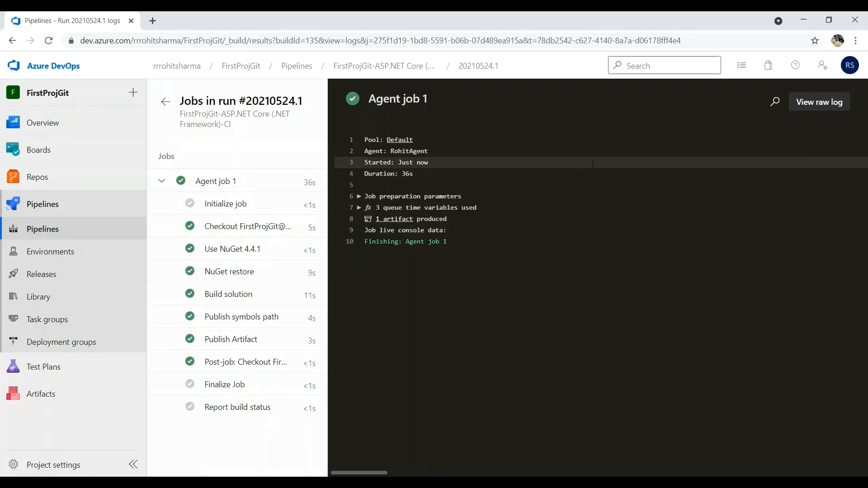
{"action": "left_click", "coordinate": [166, 103]}
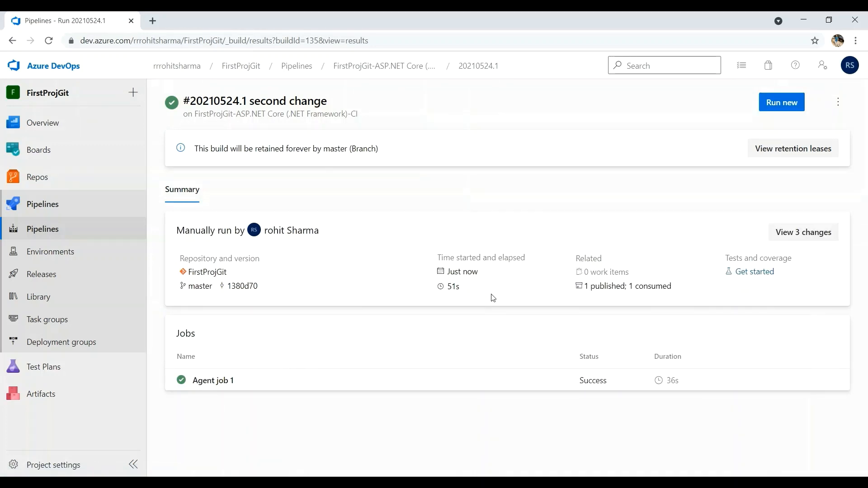
{"action": "left_click", "coordinate": [598, 287]}
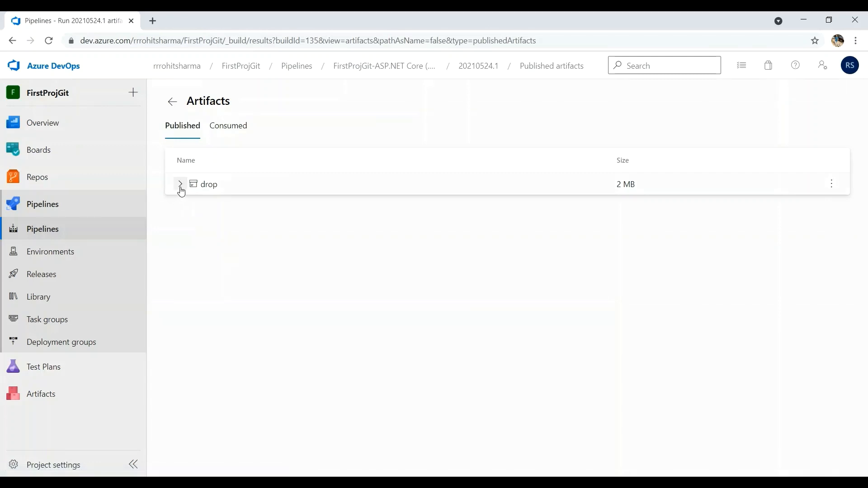
{"action": "left_click", "coordinate": [181, 184]}
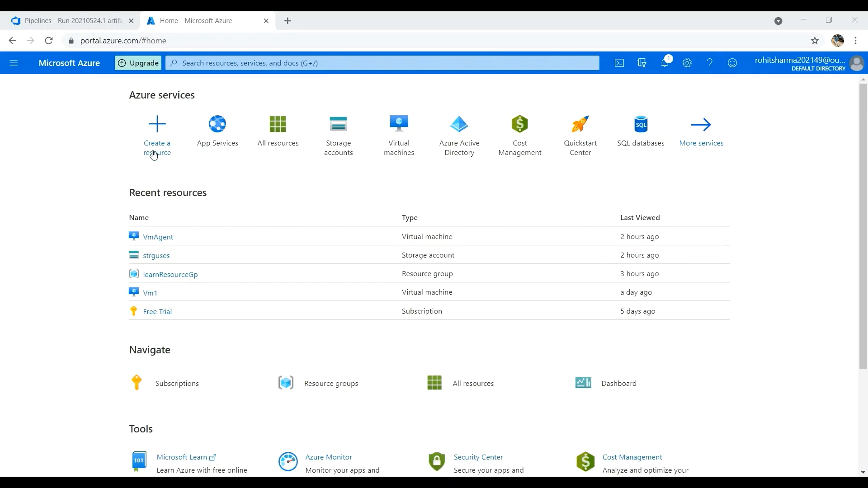
Step: In the Azure portal, start creating a web app under App Services and give it a new resource group named cicd
{"action": "left_click", "coordinate": [217, 146]}
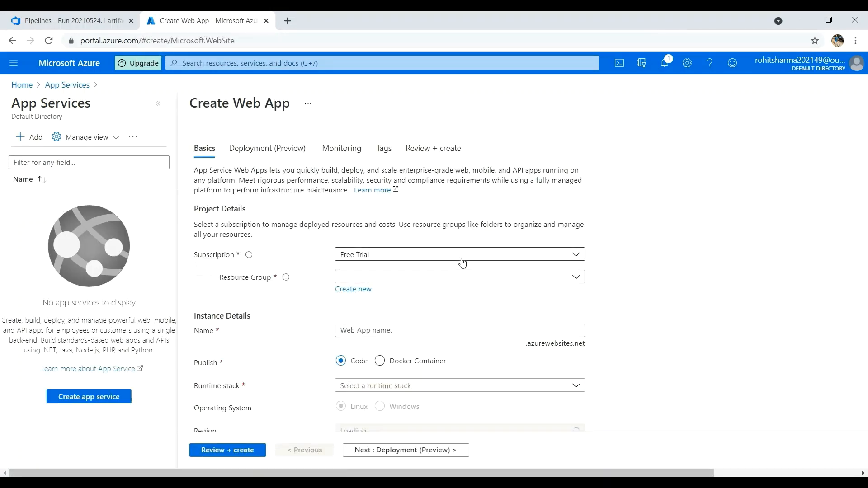
{"action": "left_click", "coordinate": [352, 290]}
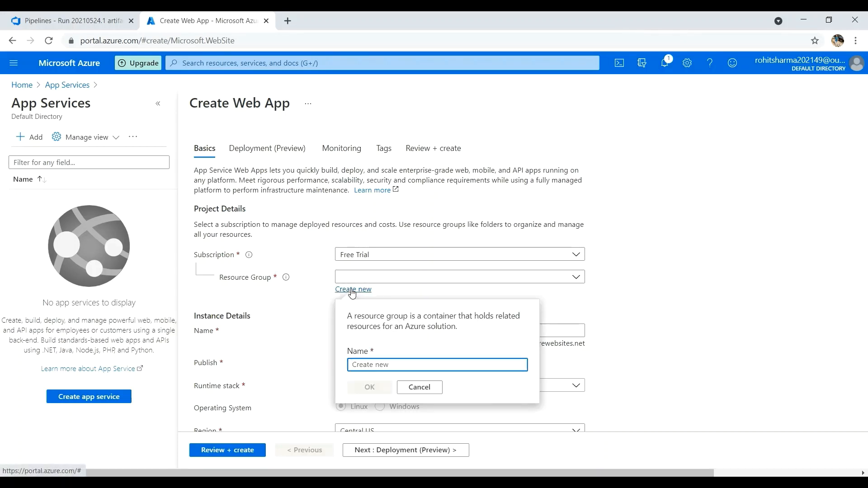
{"action": "type", "text": "cicd"}
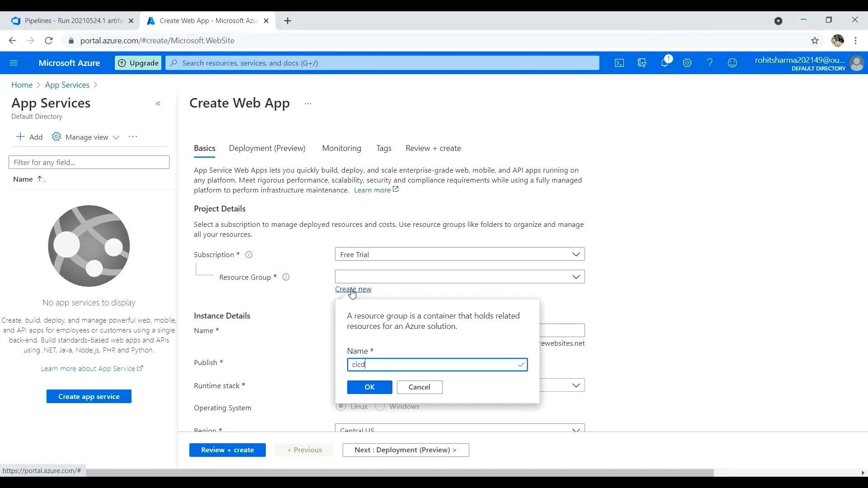
{"action": "left_click", "coordinate": [370, 388]}
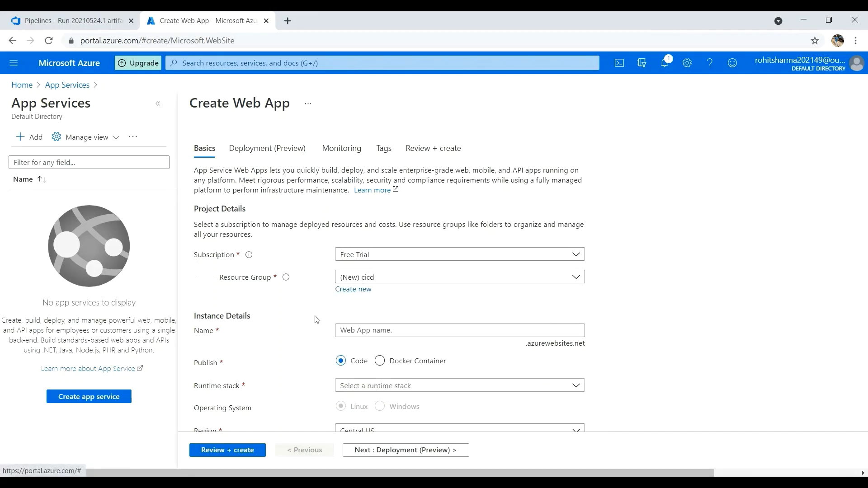
Step: Name the web app firstprojgit in the instance details
{"action": "left_click", "coordinate": [361, 329]}
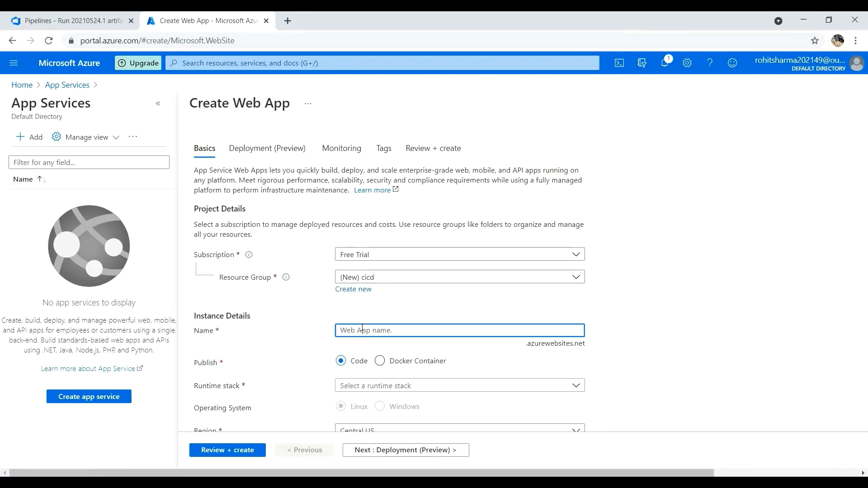
{"action": "type", "text": "firstprojgi"}
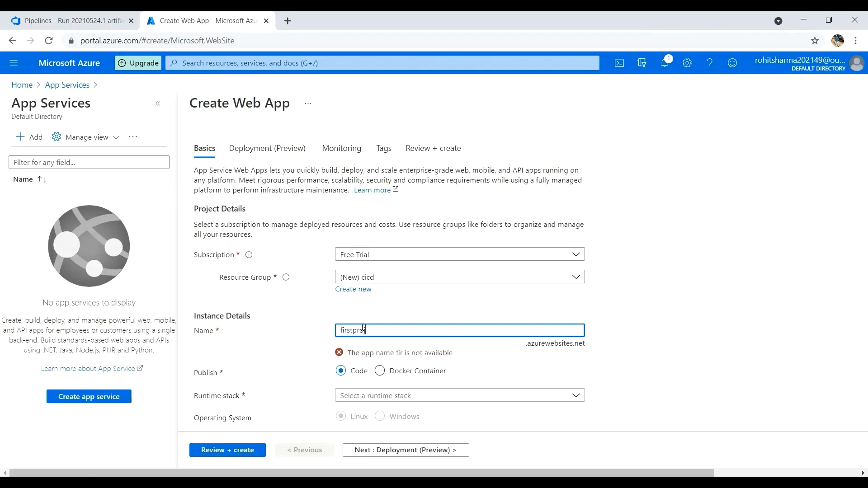
{"action": "type", "text": "t"}
{"action": "scroll", "coordinate": [679, 303], "scroll_direction": "down", "scroll_amount": 3}
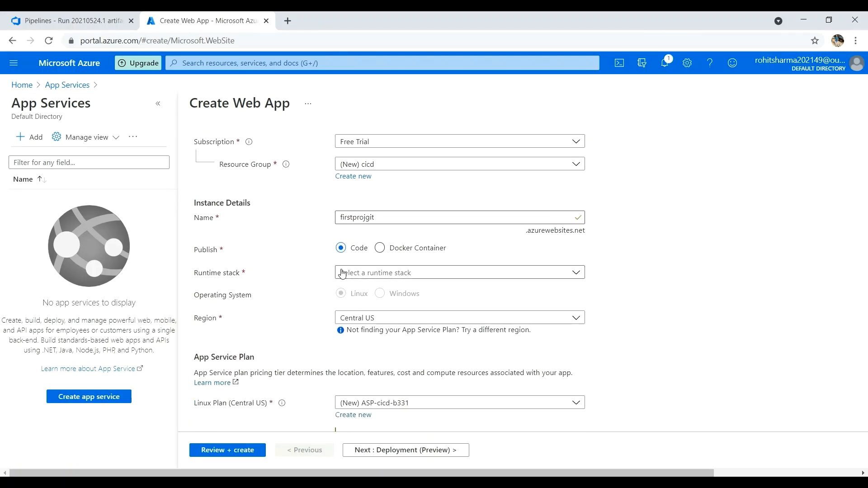
Step: Set the web app's runtime stack to .NET Core 3.1 (LTS) with Windows as the operating system
{"action": "left_click", "coordinate": [358, 280]}
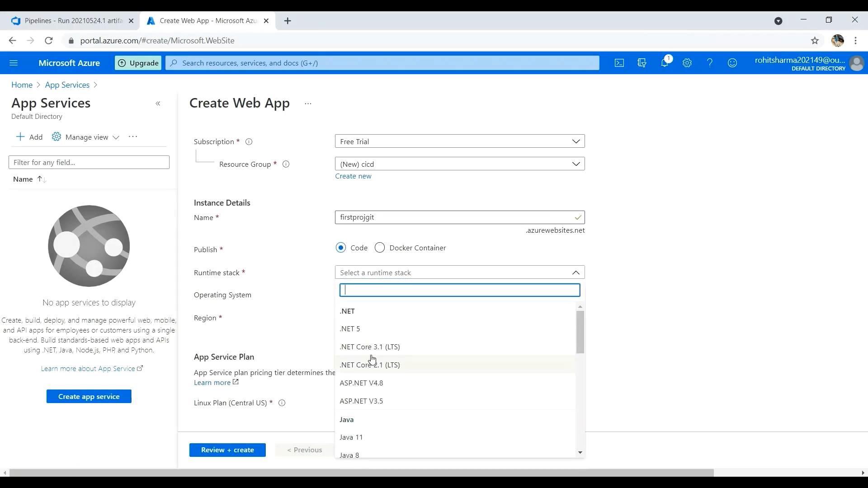
{"action": "left_click", "coordinate": [569, 272]}
{"action": "key", "text": "Down"}
{"action": "scroll", "coordinate": [682, 295], "scroll_direction": "down", "scroll_amount": 1}
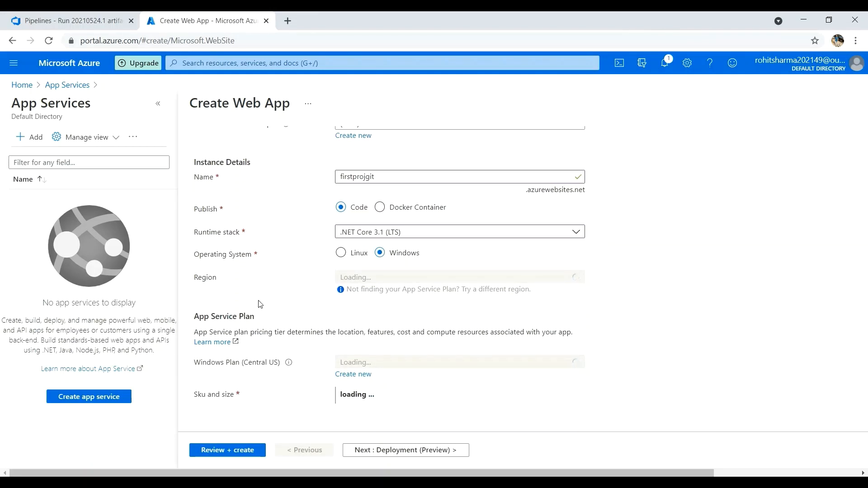
Step: Set the web app's region to East US 2
{"action": "left_click", "coordinate": [362, 277]}
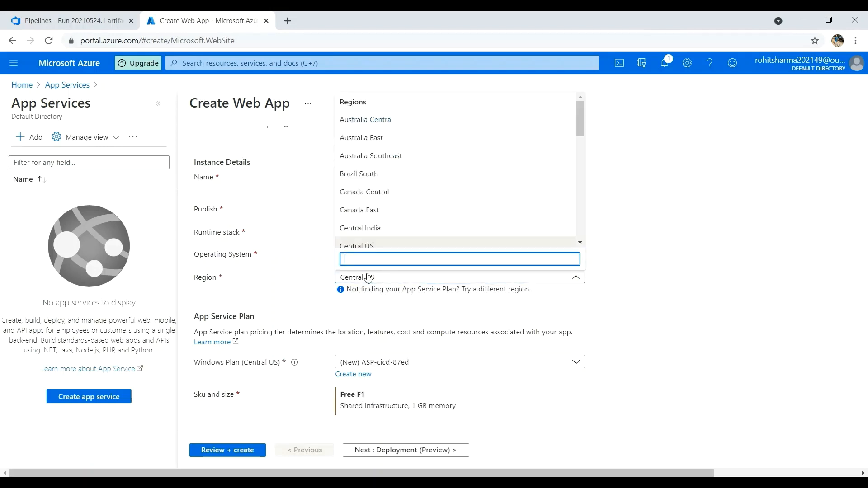
{"action": "scroll", "coordinate": [389, 181], "scroll_direction": "down", "scroll_amount": 4}
{"action": "scroll", "coordinate": [390, 201], "scroll_direction": "down", "scroll_amount": 5}
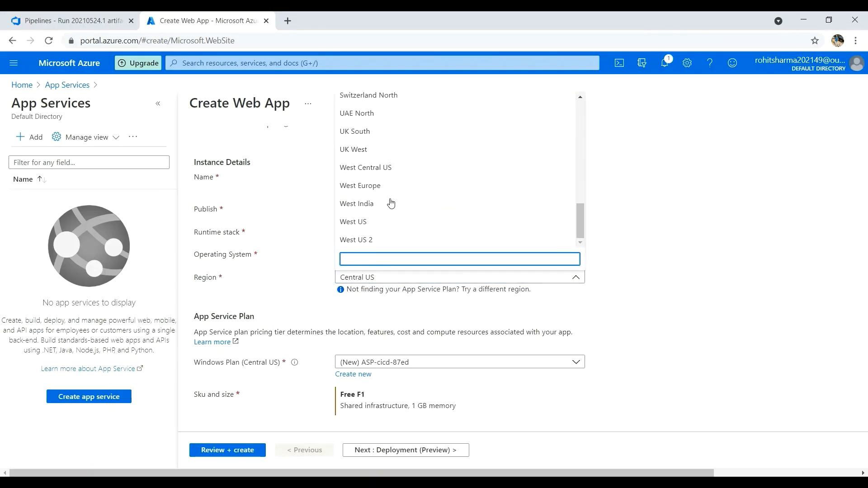
{"action": "scroll", "coordinate": [377, 233], "scroll_direction": "up", "scroll_amount": 9}
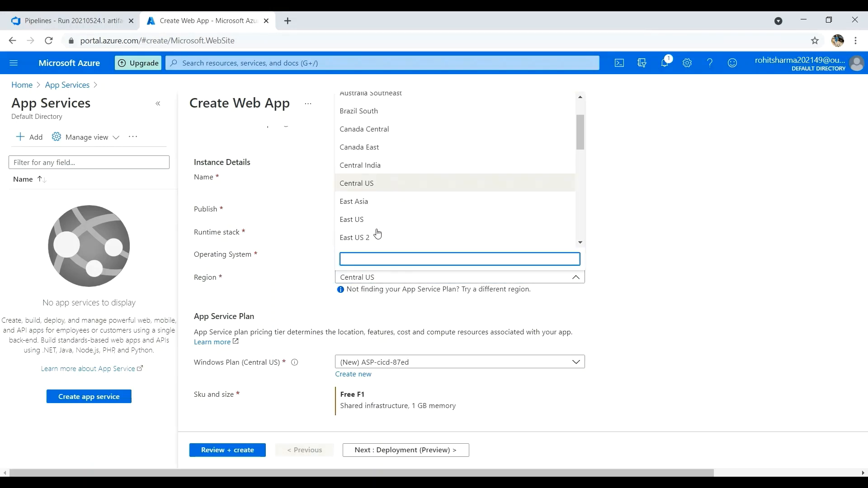
{"action": "left_click", "coordinate": [378, 233]}
{"action": "scroll", "coordinate": [663, 285], "scroll_direction": "down", "scroll_amount": 1}
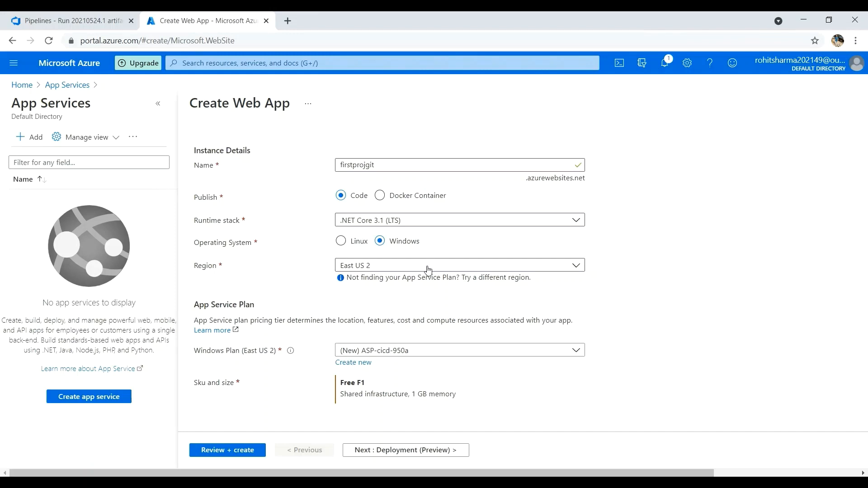
Step: Review and create the web app, and browse the site of the deployed firstprojgit resource
{"action": "left_click", "coordinate": [253, 450]}
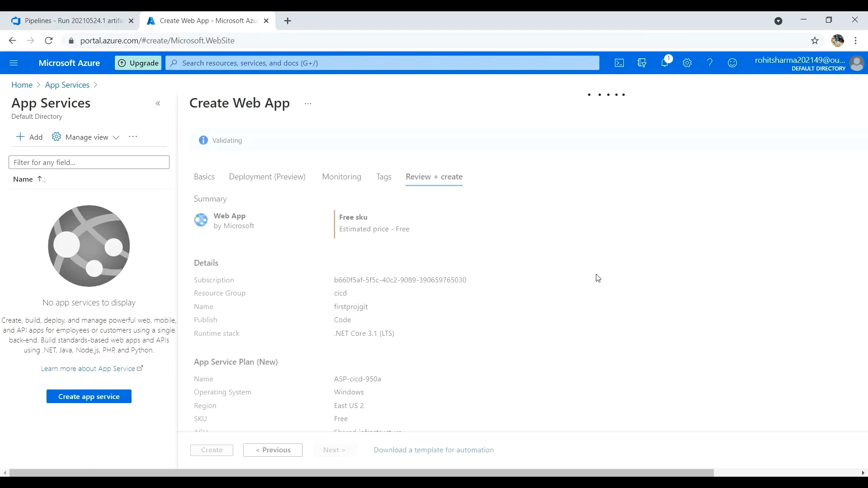
{"action": "left_click", "coordinate": [225, 449]}
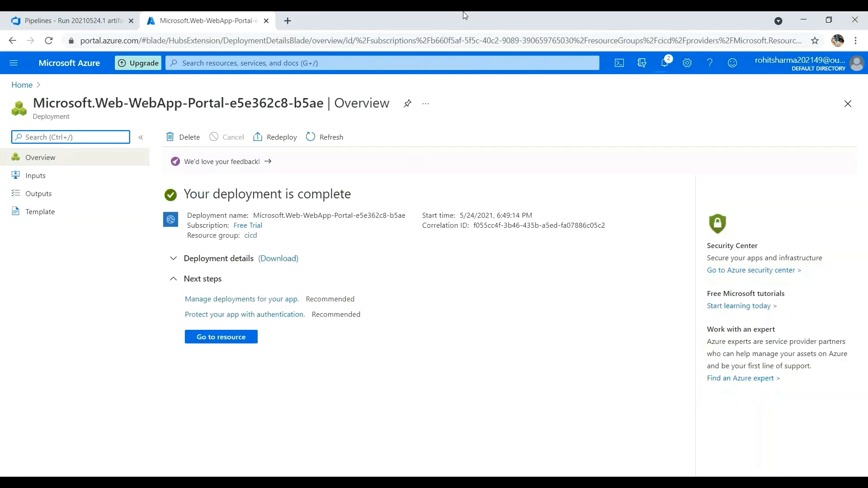
{"action": "left_click", "coordinate": [220, 337]}
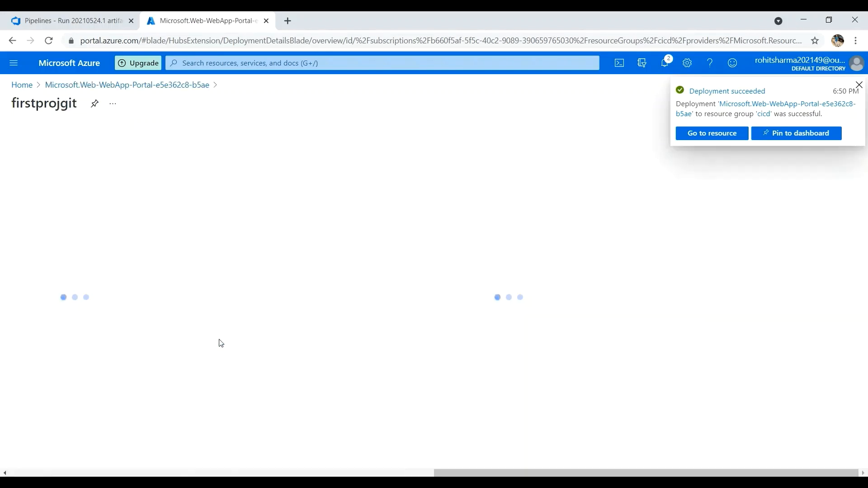
{"action": "left_click", "coordinate": [859, 85]}
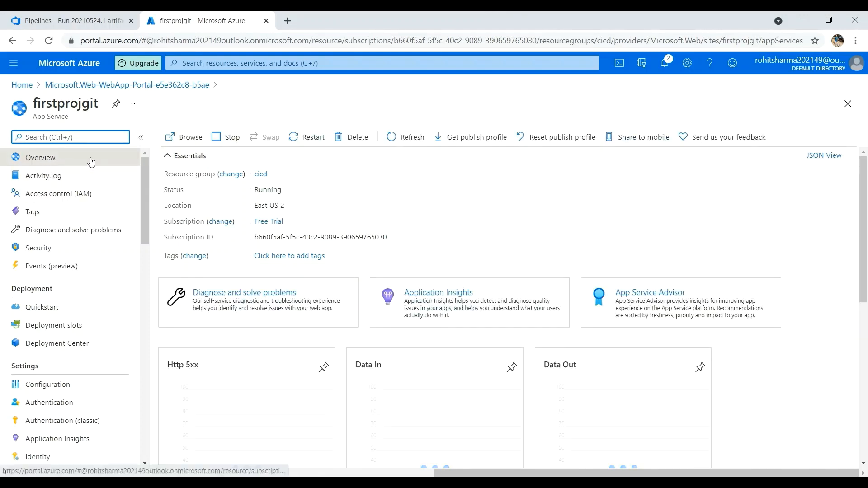
{"action": "left_click", "coordinate": [191, 141]}
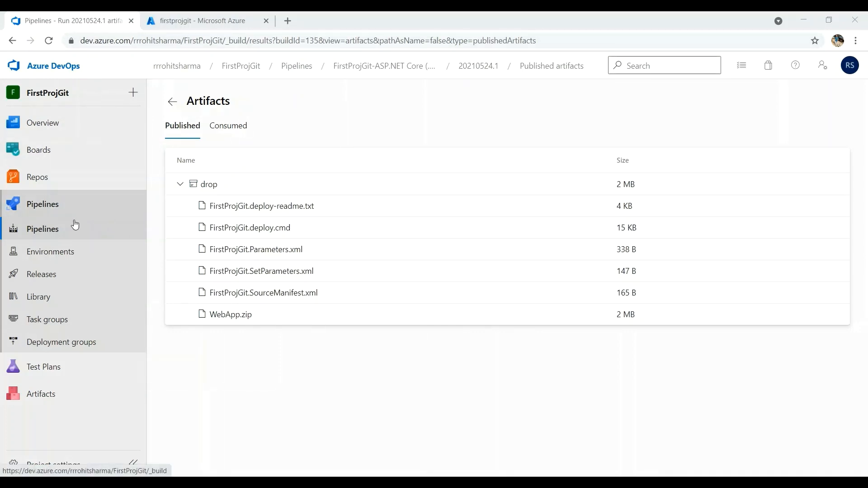
Step: In Azure DevOps, create a release pipeline from the Azure App Service deployment template and name its stage Dev
{"action": "left_click", "coordinate": [54, 280]}
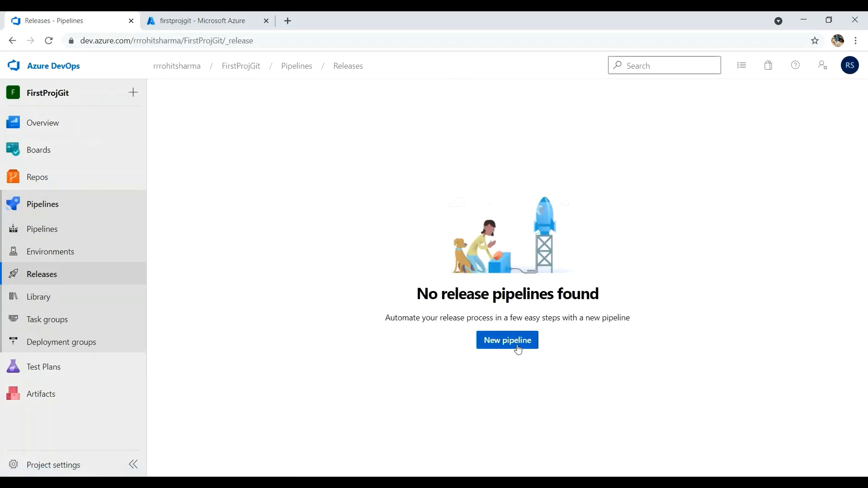
{"action": "left_click", "coordinate": [519, 348]}
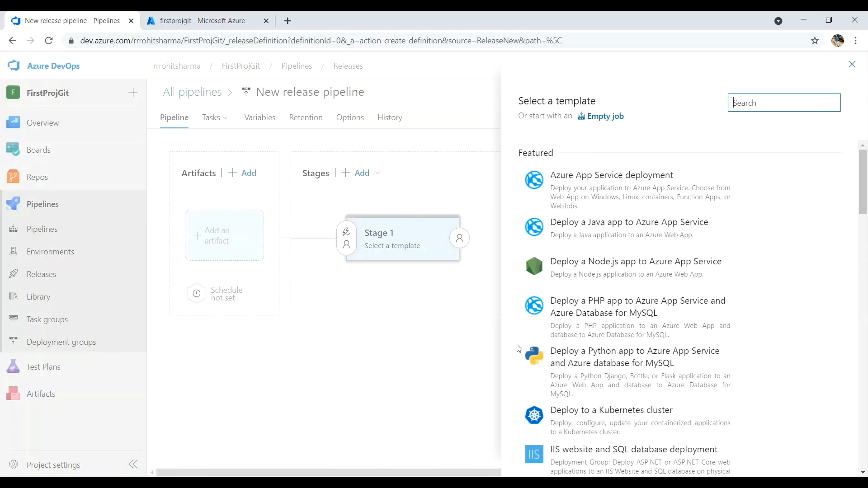
{"action": "left_click", "coordinate": [599, 194]}
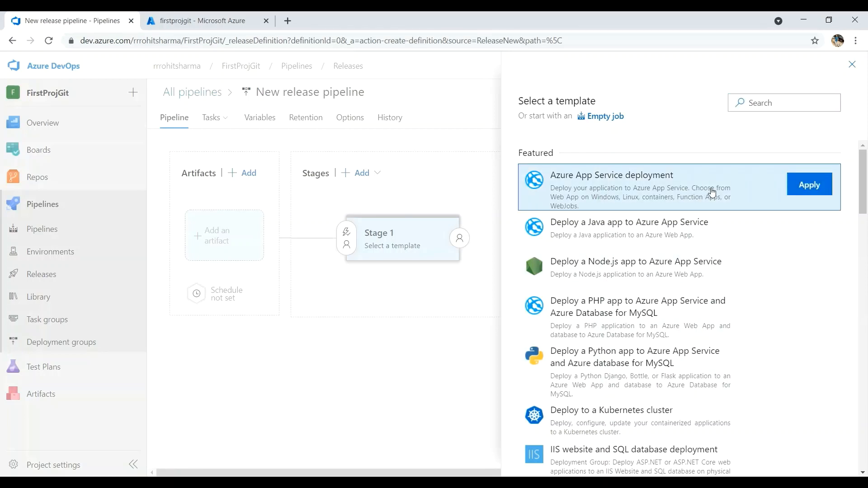
{"action": "left_click", "coordinate": [809, 188]}
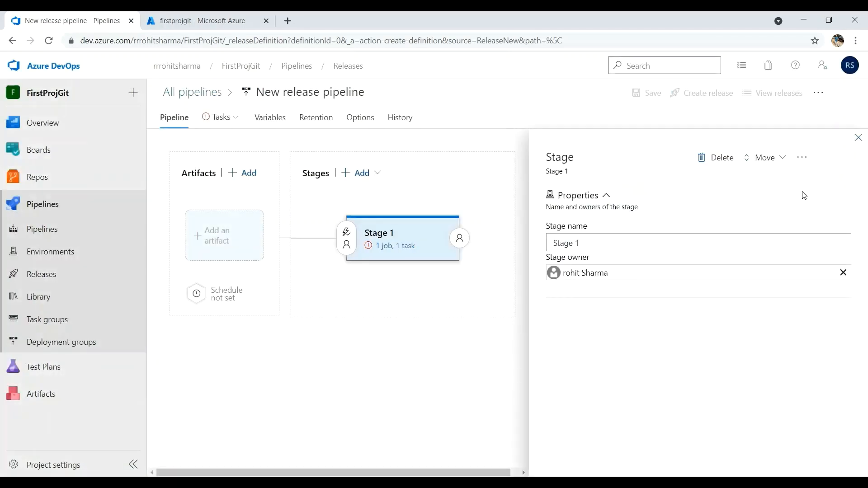
{"action": "type", "text": "Dev"}
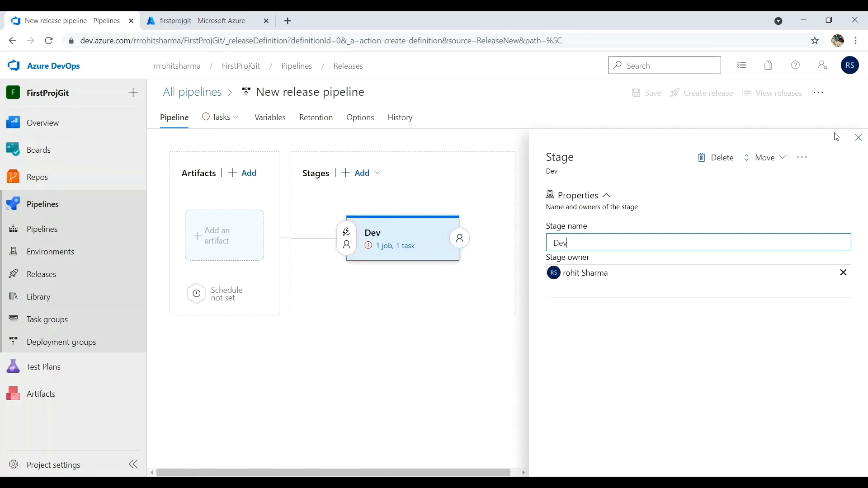
{"action": "left_click", "coordinate": [859, 138]}
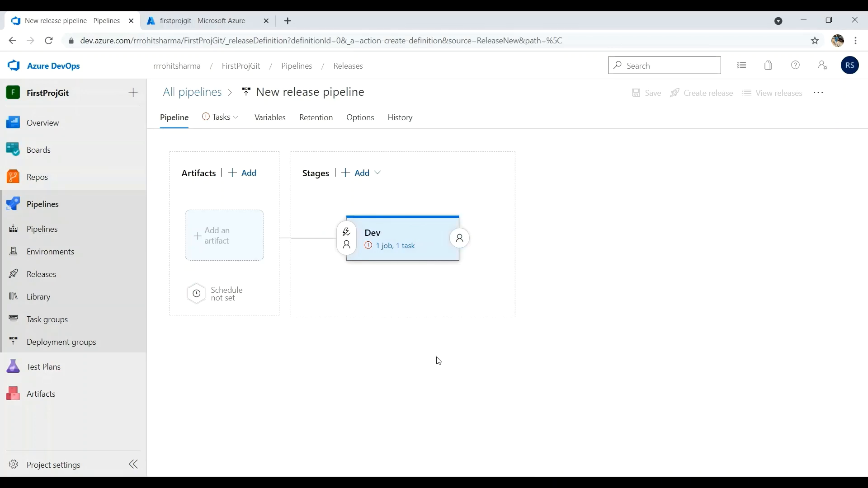
Step: Add a build artifact from the FirstProjGit-ASP.NET Core (.NET Framework)-CI pipeline, with Latest as the default version
{"action": "left_click", "coordinate": [241, 174]}
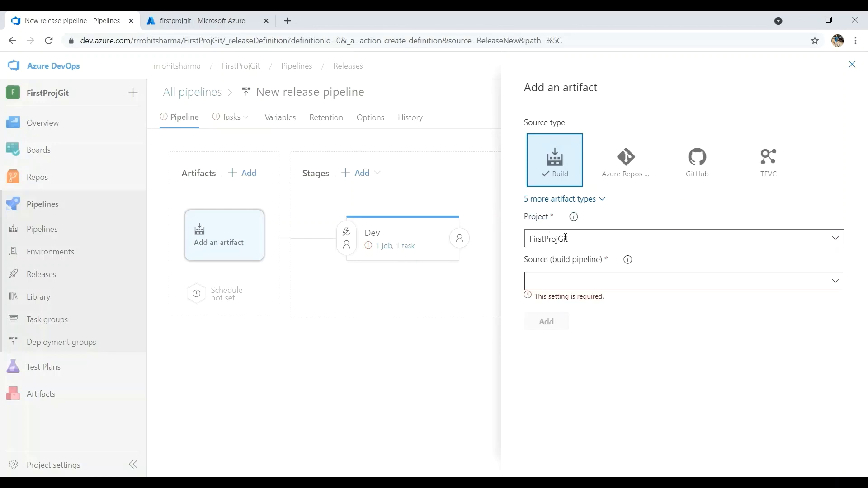
{"action": "left_click", "coordinate": [837, 283]}
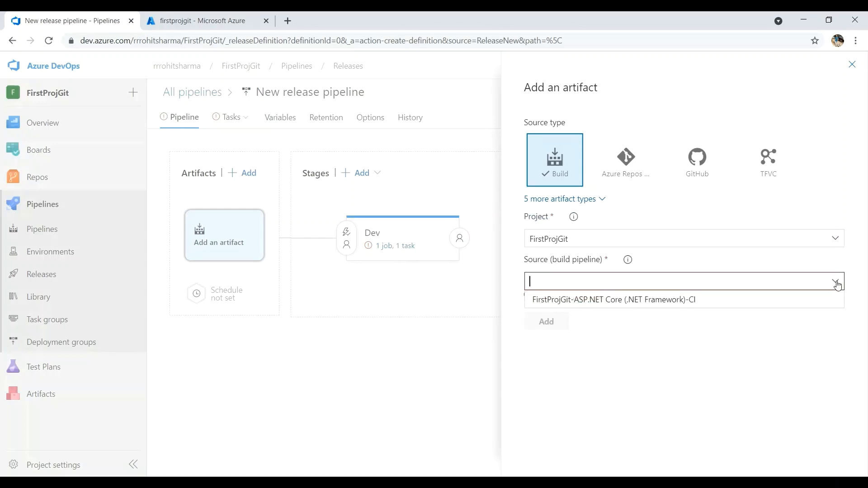
{"action": "left_click", "coordinate": [675, 301]}
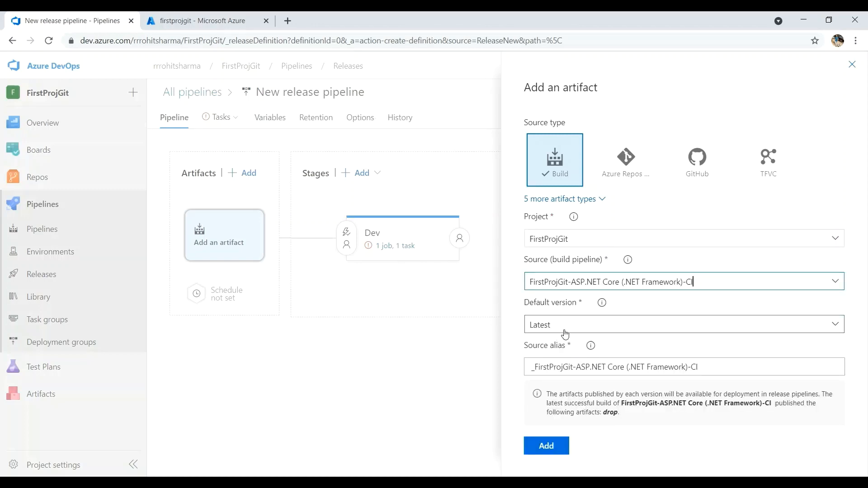
{"action": "left_click", "coordinate": [565, 334]}
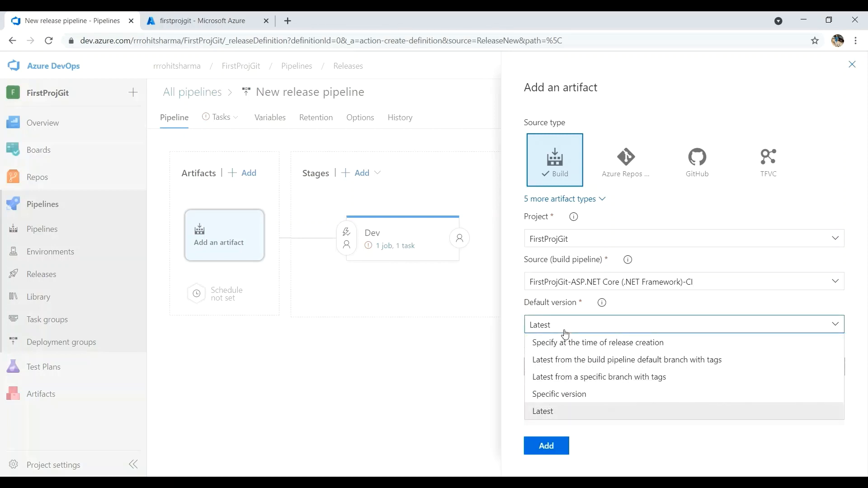
{"action": "left_click", "coordinate": [566, 333]}
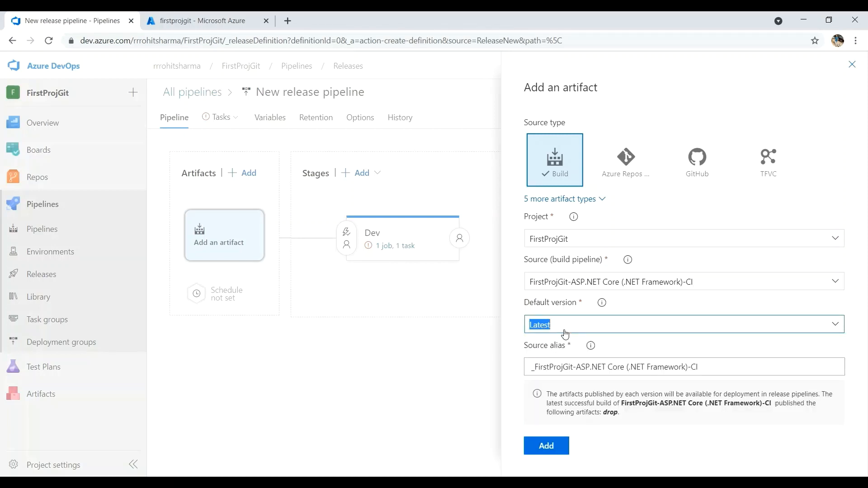
{"action": "left_click", "coordinate": [552, 452]}
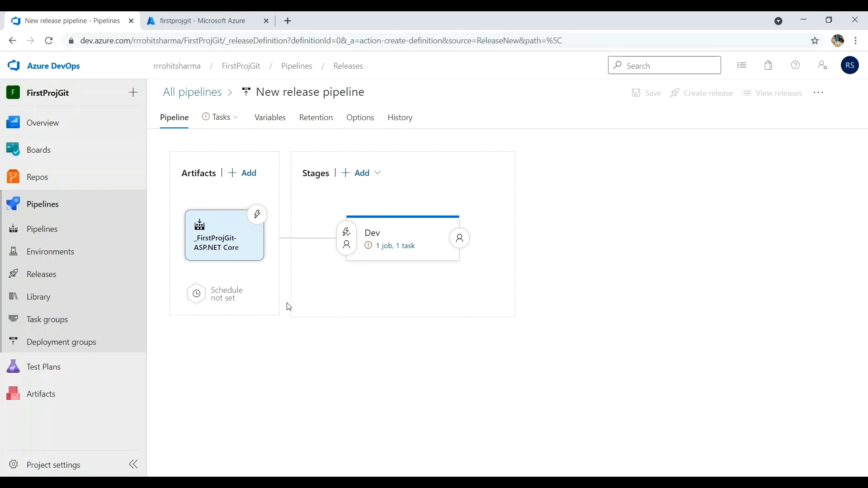
Step: Enable the continuous deployment trigger on the build artifact
{"action": "left_click", "coordinate": [258, 215]}
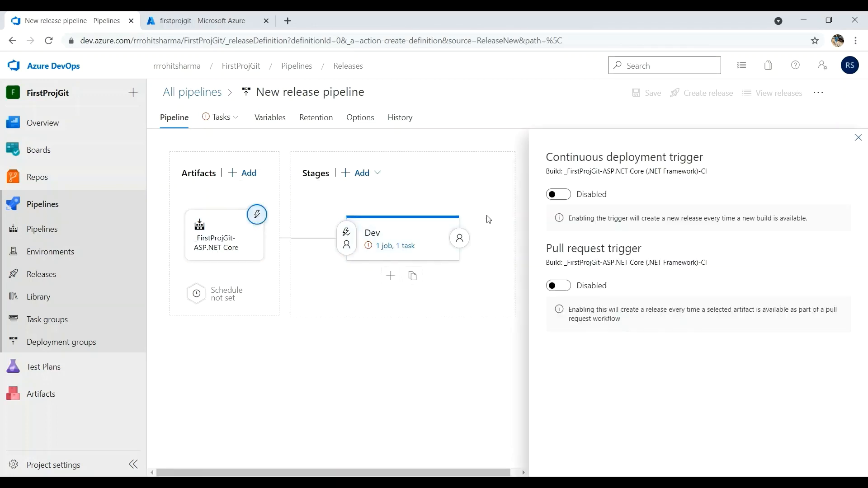
{"action": "left_click", "coordinate": [564, 197]}
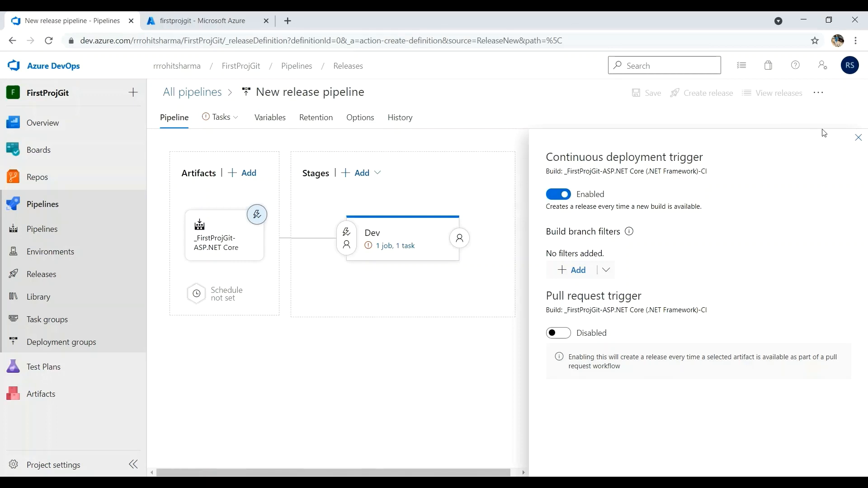
{"action": "left_click", "coordinate": [857, 139]}
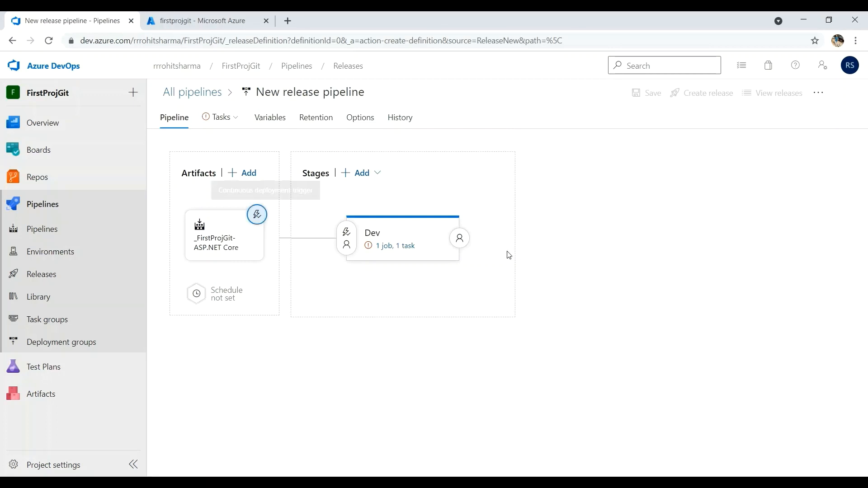
Step: Configure the Dev stage with the Free Trial subscription, Web App on Windows and the firstprojgit app service, and save the release pipeline
{"action": "left_click", "coordinate": [404, 249]}
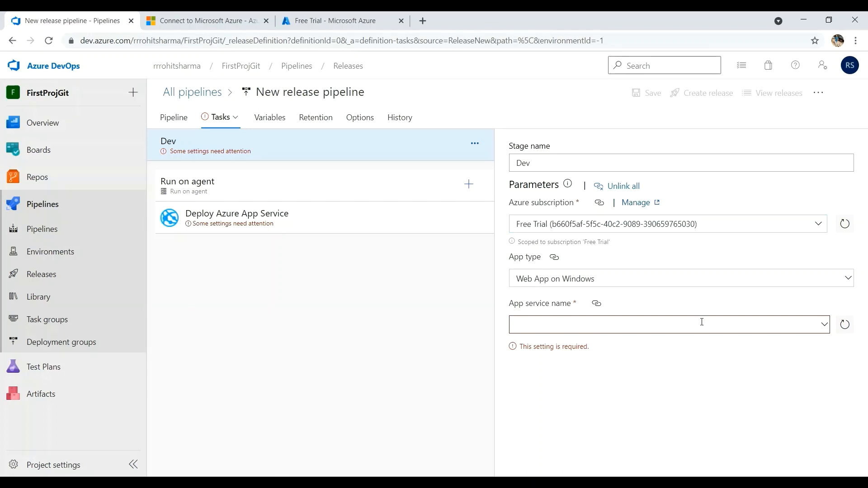
{"action": "left_click", "coordinate": [825, 325]}
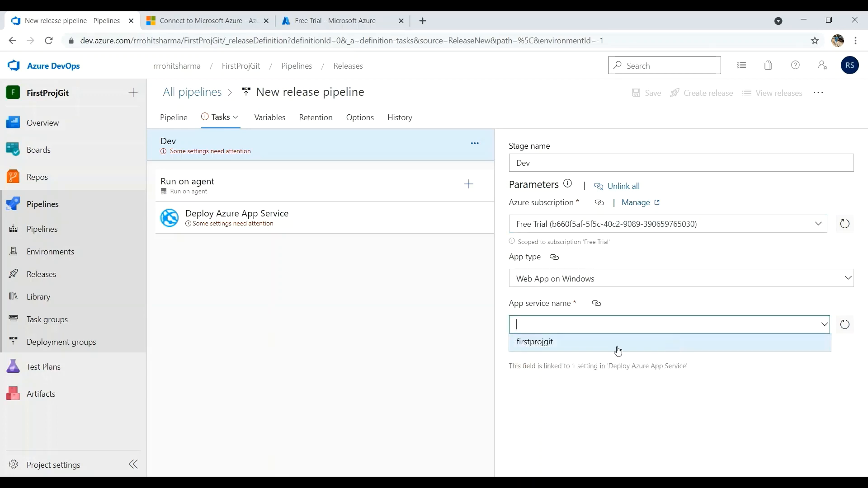
{"action": "left_click", "coordinate": [593, 350]}
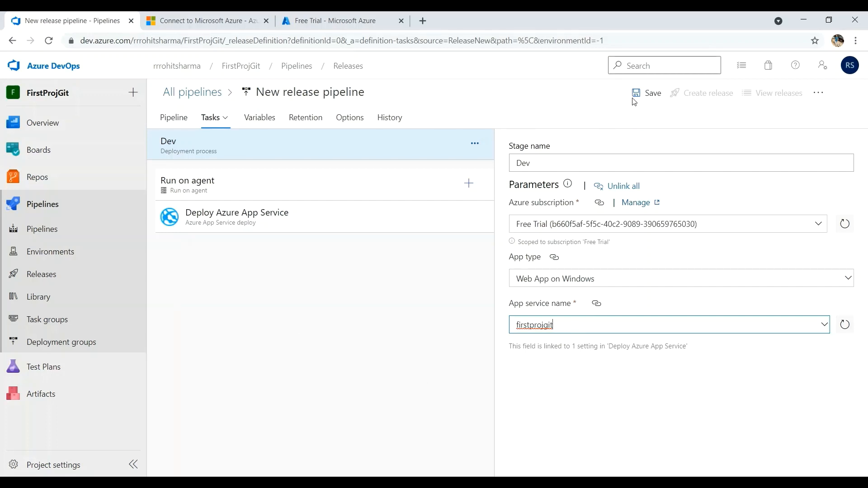
{"action": "left_click", "coordinate": [648, 99]}
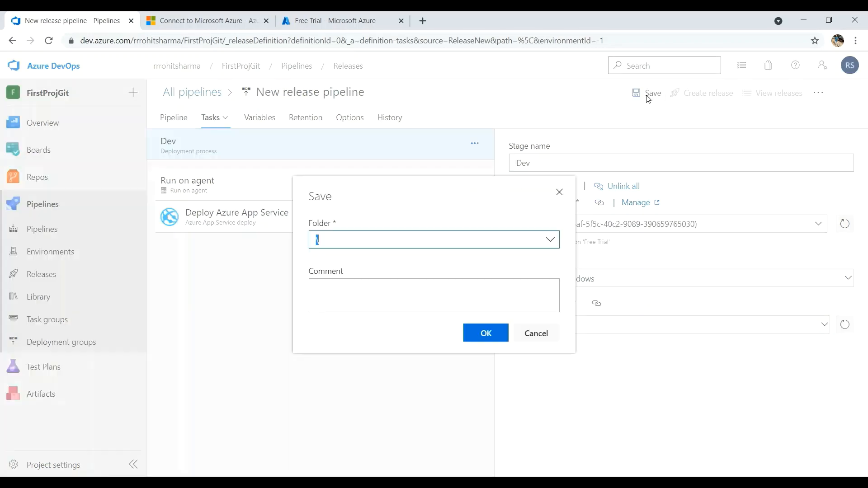
{"action": "left_click", "coordinate": [486, 336]}
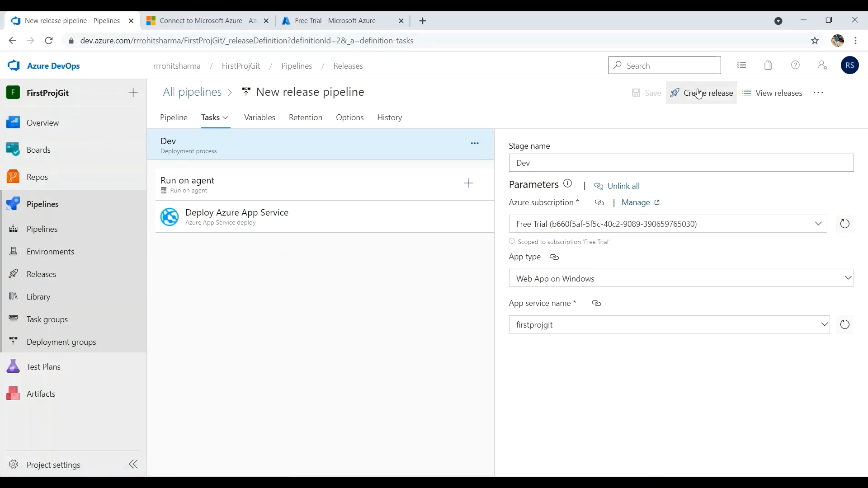
Step: Create a release from the pipeline and open it to view the Dev stage
{"action": "left_click", "coordinate": [698, 94]}
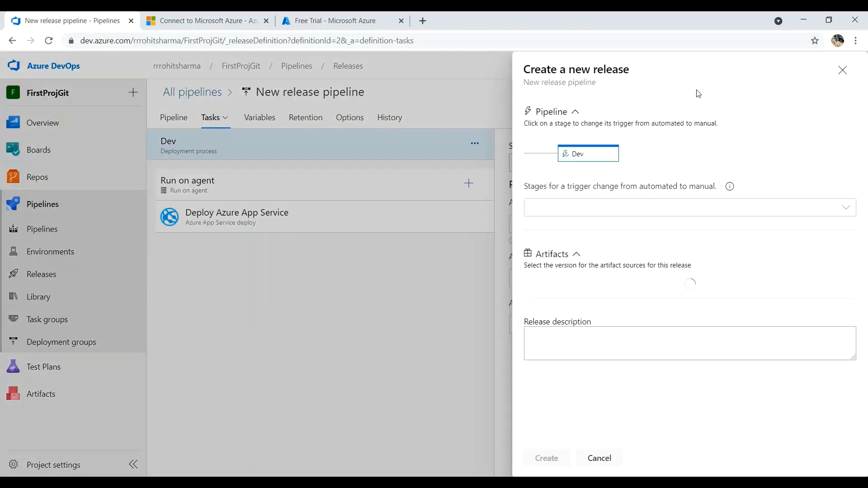
{"action": "left_click", "coordinate": [545, 462]}
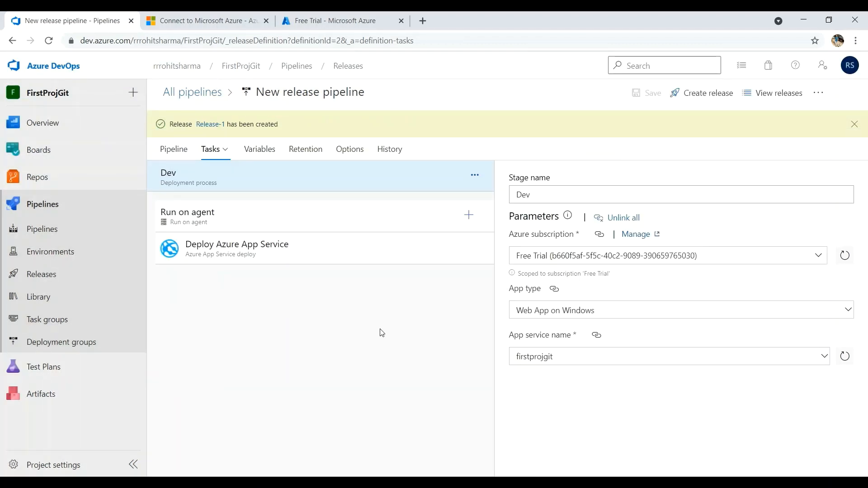
{"action": "left_click", "coordinate": [213, 125]}
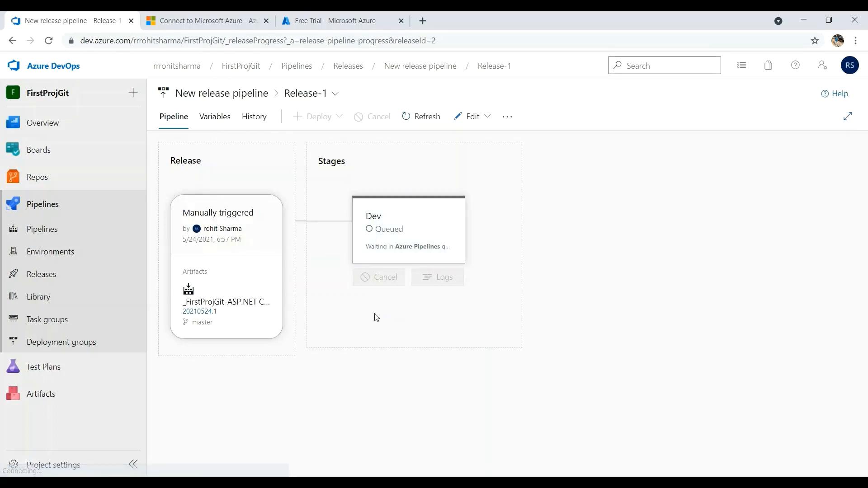
{"action": "mouse_move", "coordinate": [416, 220]}
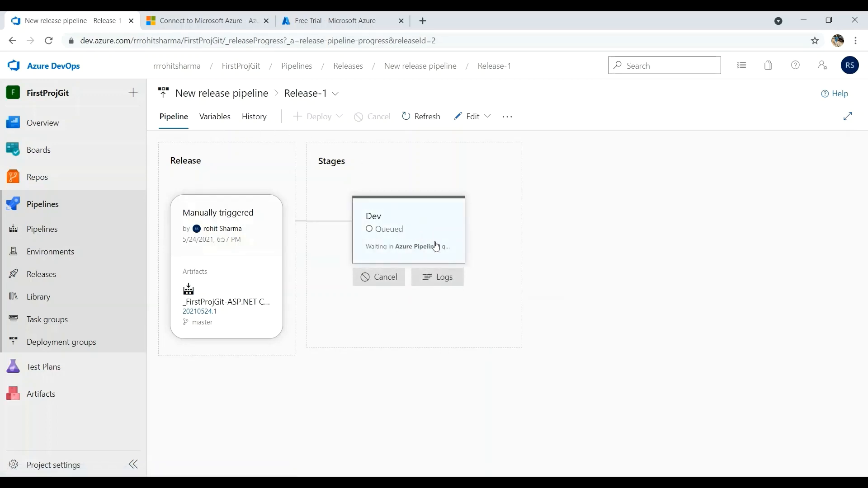
Step: Open the Dev stage's deployment logs for Release-1 and follow the agent job until it finishes
{"action": "left_click", "coordinate": [433, 277]}
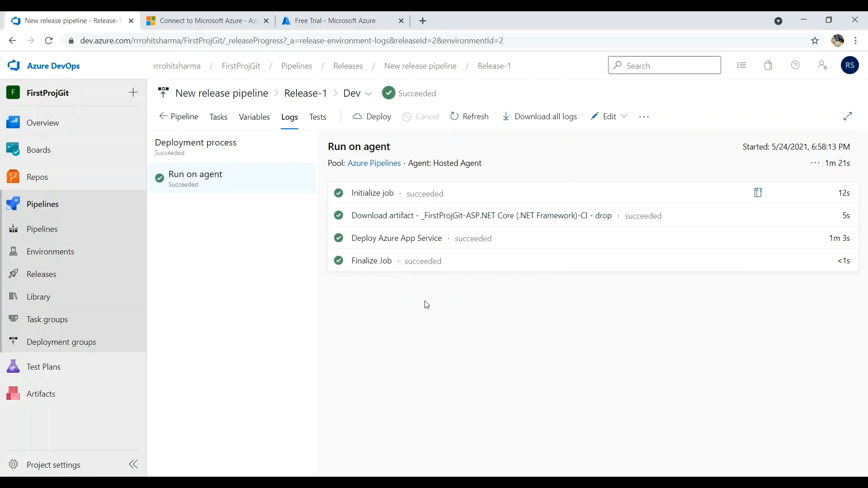
Step: Switch to the Azure portal, browse to the firstprojgit app service's live site, and check its Home and Privacy pages
{"action": "left_click", "coordinate": [297, 28]}
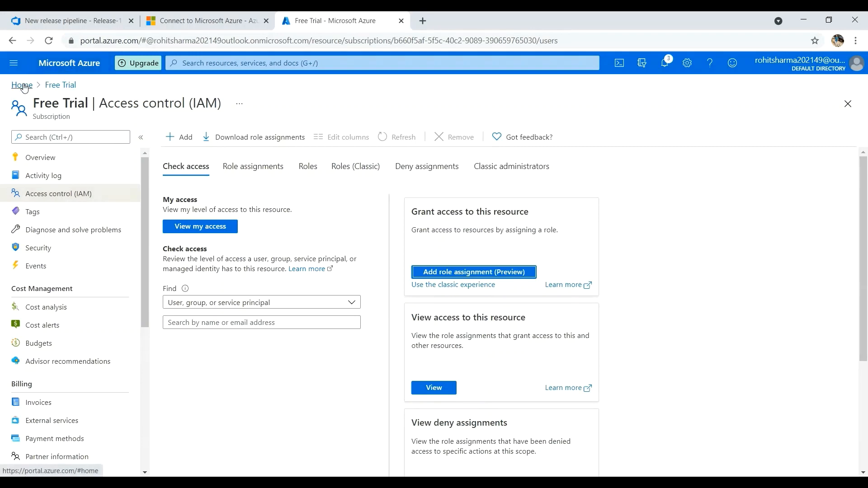
{"action": "left_click", "coordinate": [66, 71]}
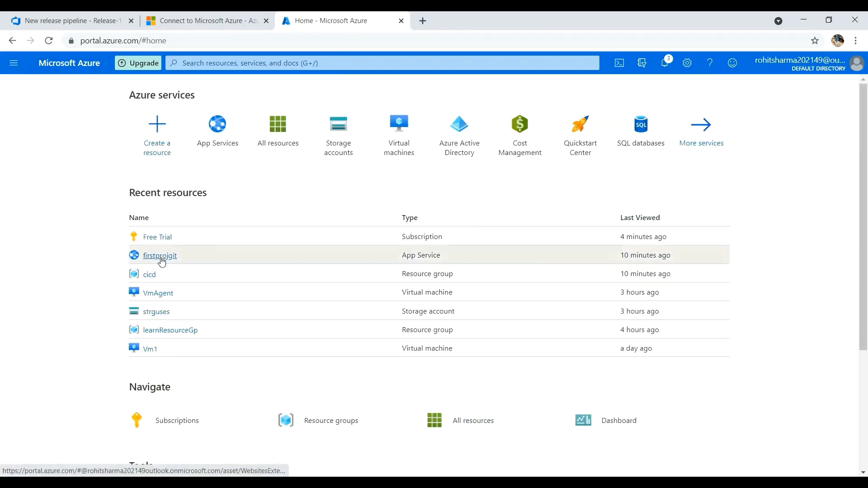
{"action": "left_click", "coordinate": [162, 256]}
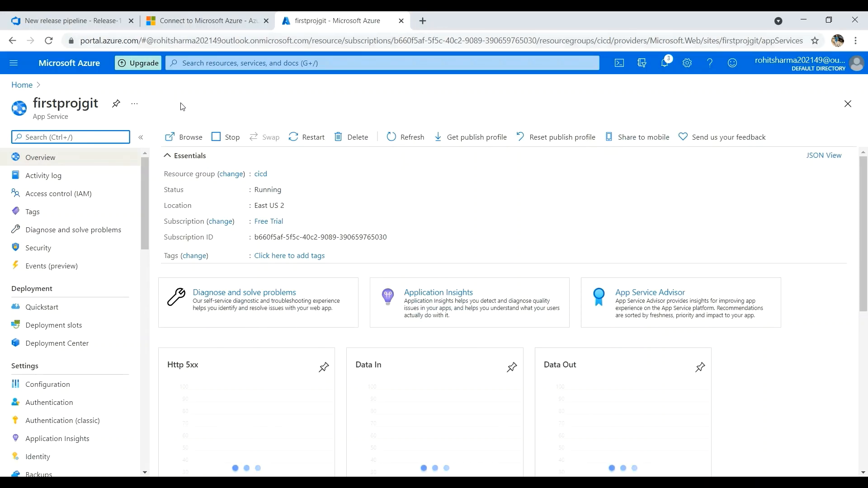
{"action": "left_click", "coordinate": [182, 136]}
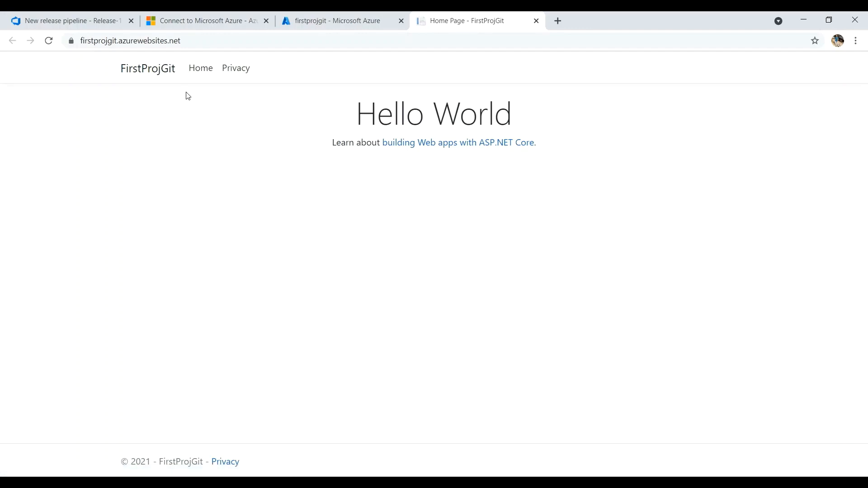
{"action": "left_click", "coordinate": [201, 69]}
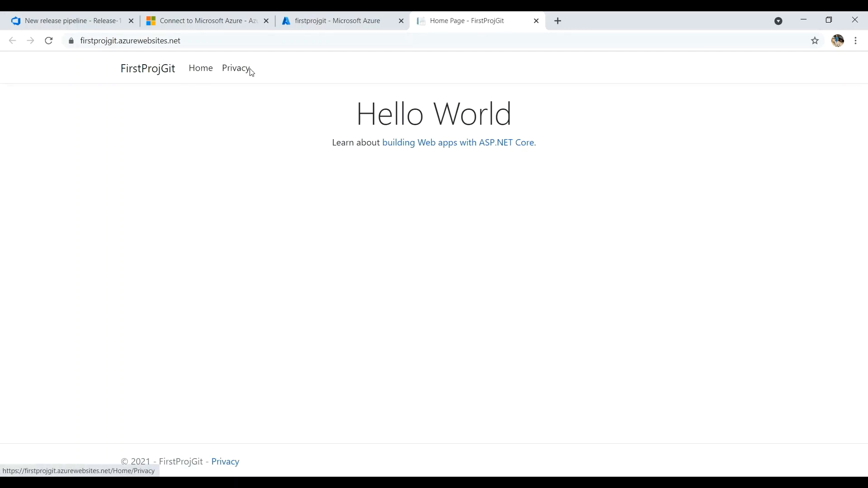
{"action": "left_click", "coordinate": [235, 68]}
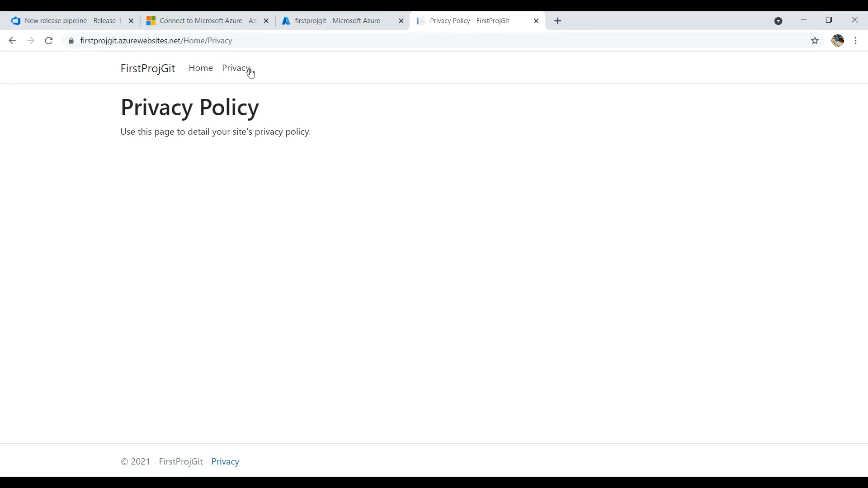